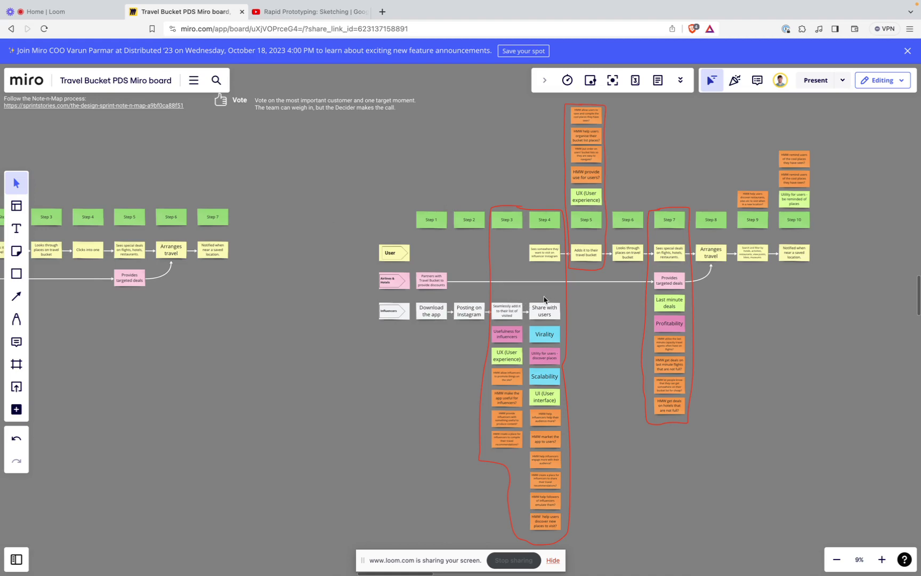
pyautogui.scroll(5, 538, 319)
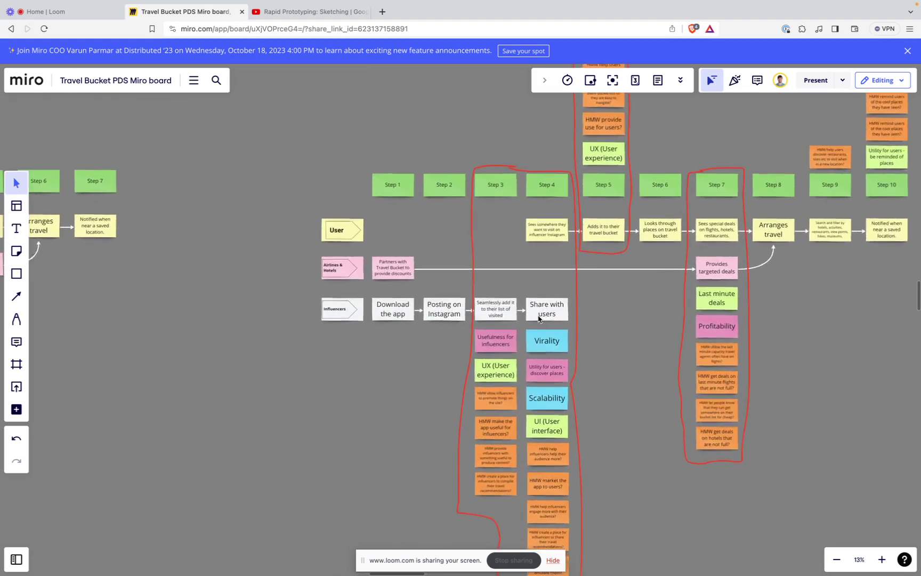
pyautogui.scroll(3, 538, 319)
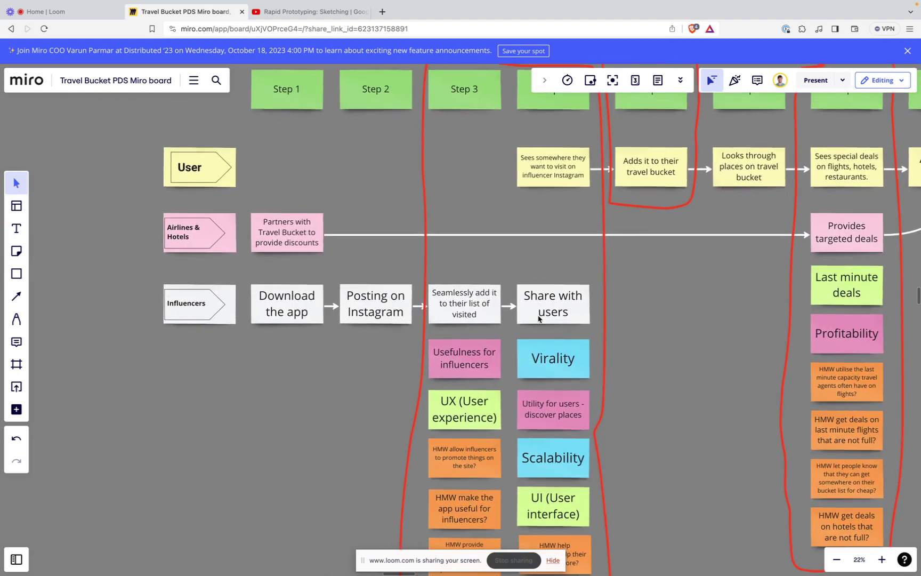
pyautogui.scroll(2, 538, 319)
pyautogui.scroll(1, 539, 319)
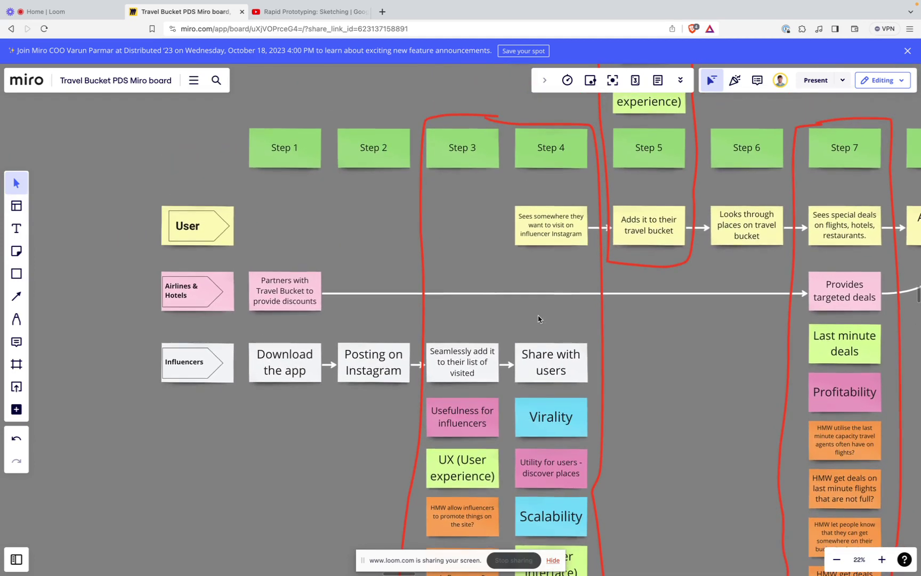
pyautogui.scroll(2, 538, 319)
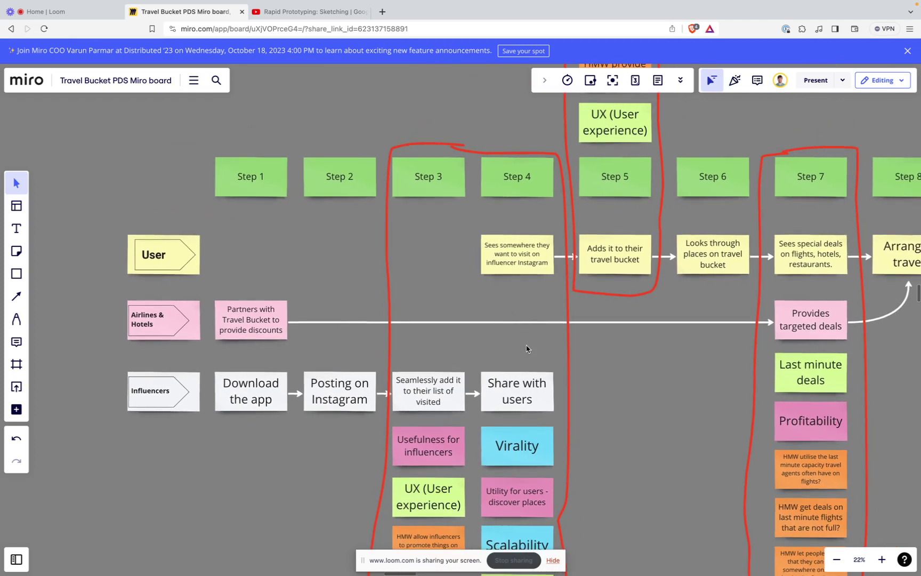
pyautogui.scroll(-3, 522, 353)
pyautogui.scroll(-2, 521, 353)
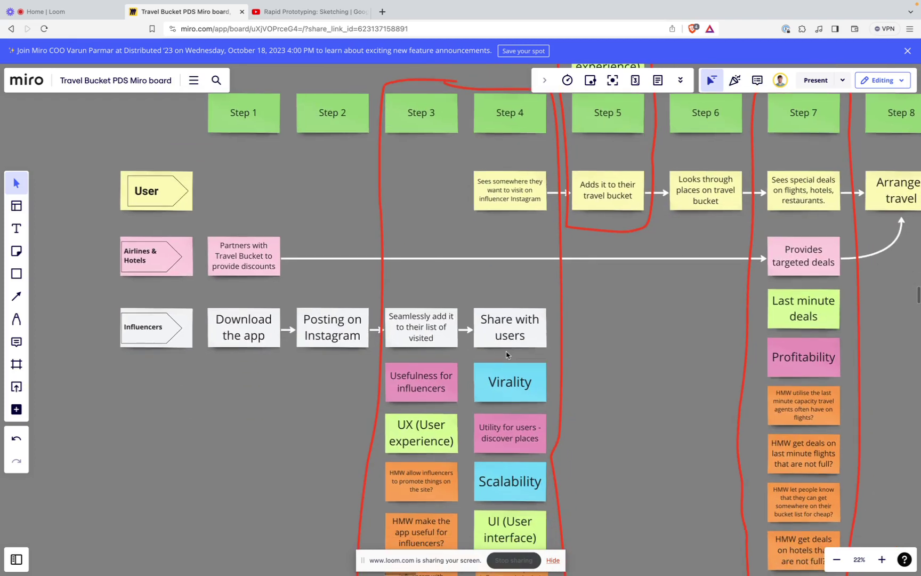
pyautogui.scroll(10, 501, 412)
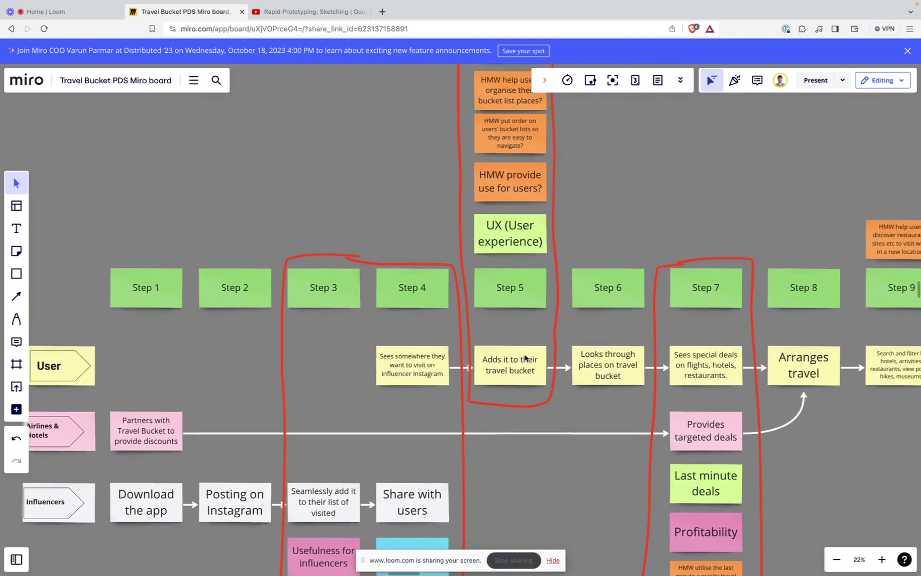
pyautogui.scroll(4, 524, 357)
pyautogui.scroll(3, 524, 357)
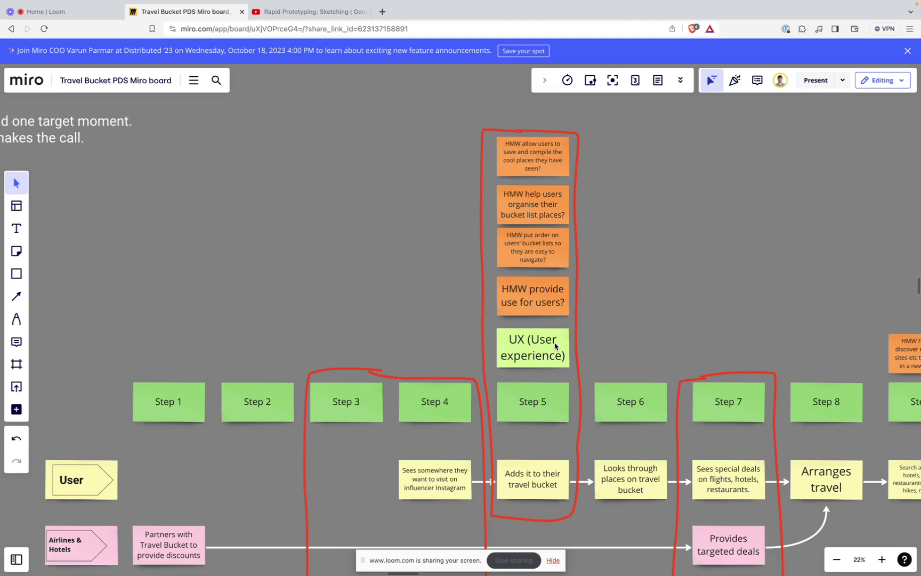
pyautogui.scroll(-5, 554, 345)
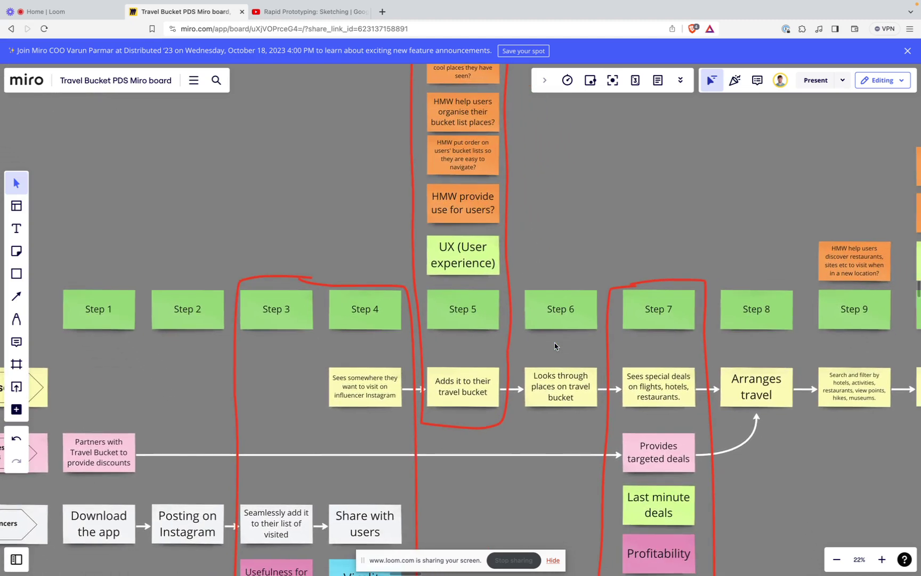
pyautogui.scroll(-5, 555, 345)
pyautogui.hscroll(3, 555, 345)
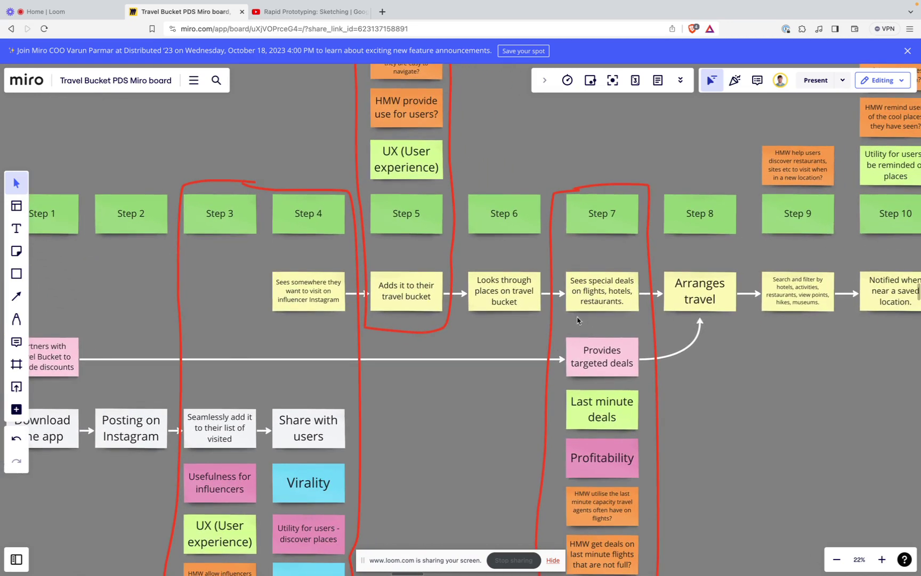
pyautogui.scroll(-5, 600, 313)
pyautogui.hscroll(3, 600, 314)
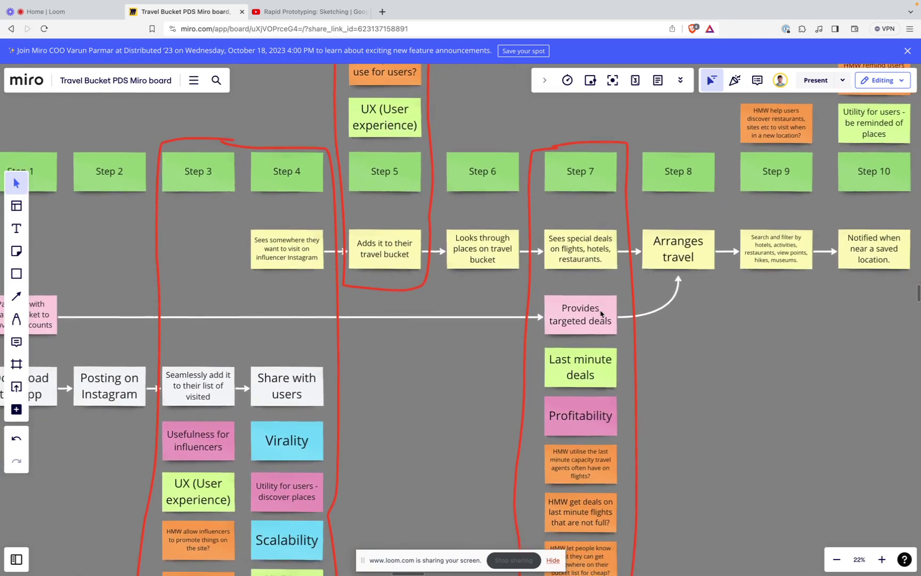
pyautogui.scroll(-4, 601, 313)
pyautogui.hscroll(-3, 601, 314)
pyautogui.scroll(7, 601, 313)
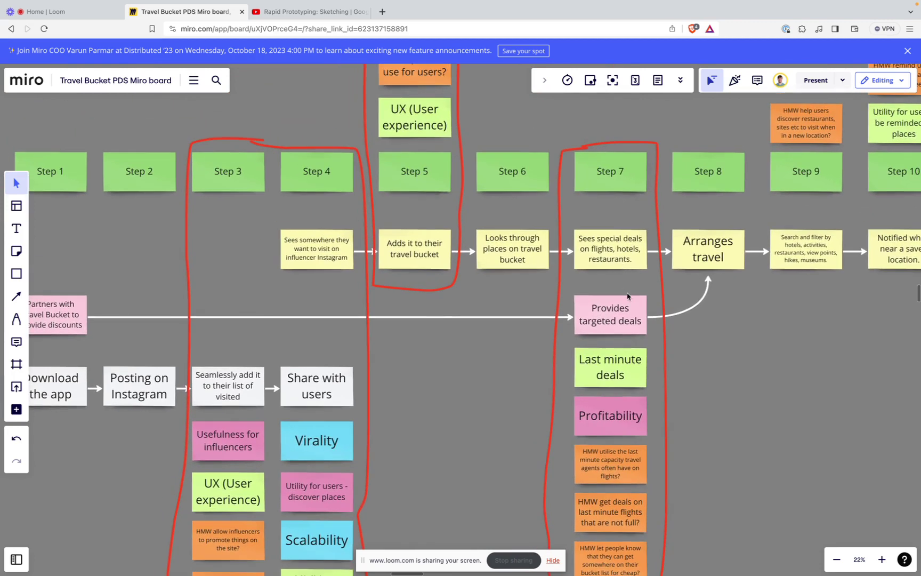
# Pan the Miro board up to the Long Term Goal and Ask the Experts frames.
pyautogui.scroll(-10, 627, 296)
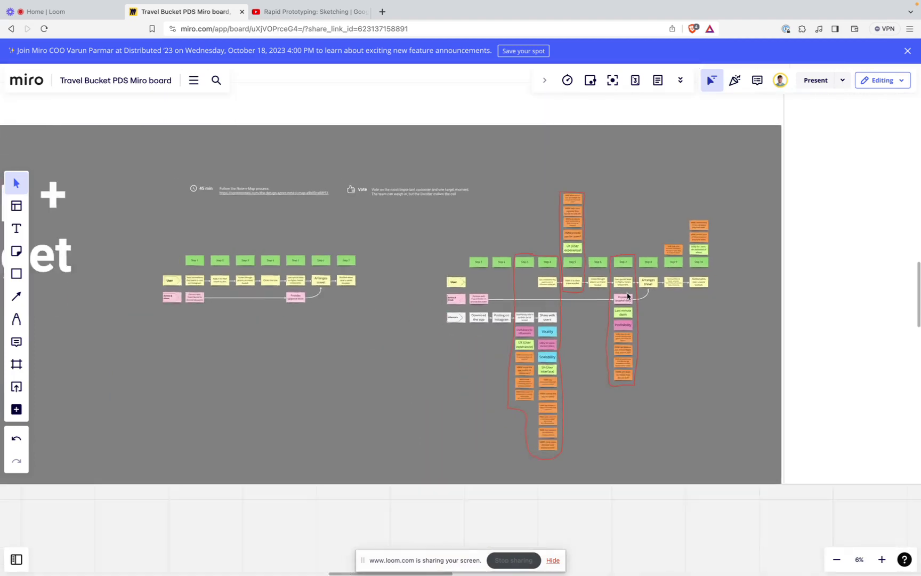
pyautogui.scroll(10, 627, 296)
pyautogui.scroll(10, 627, 296)
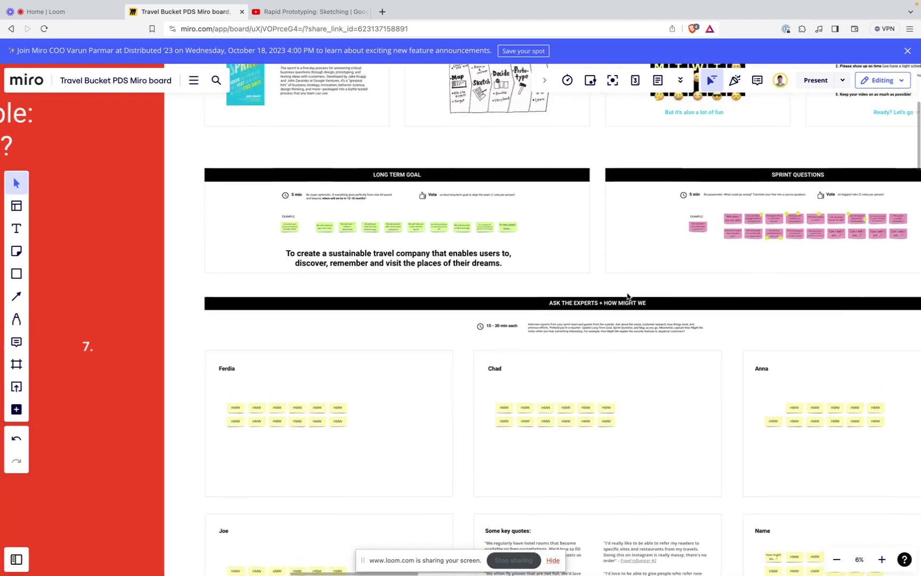
pyautogui.scroll(2, 406, 261)
pyautogui.scroll(2, 406, 261)
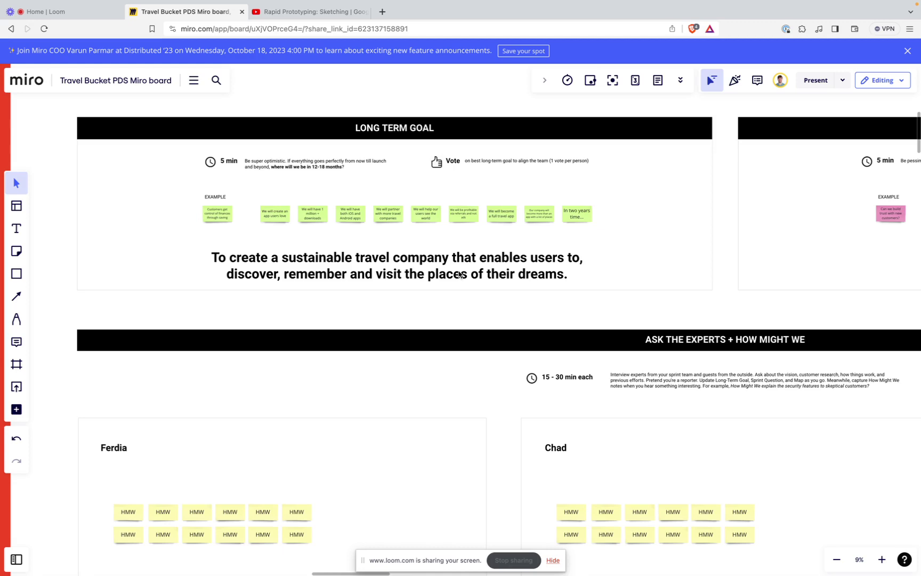
pyautogui.hotkey('ctrl', 'Left')
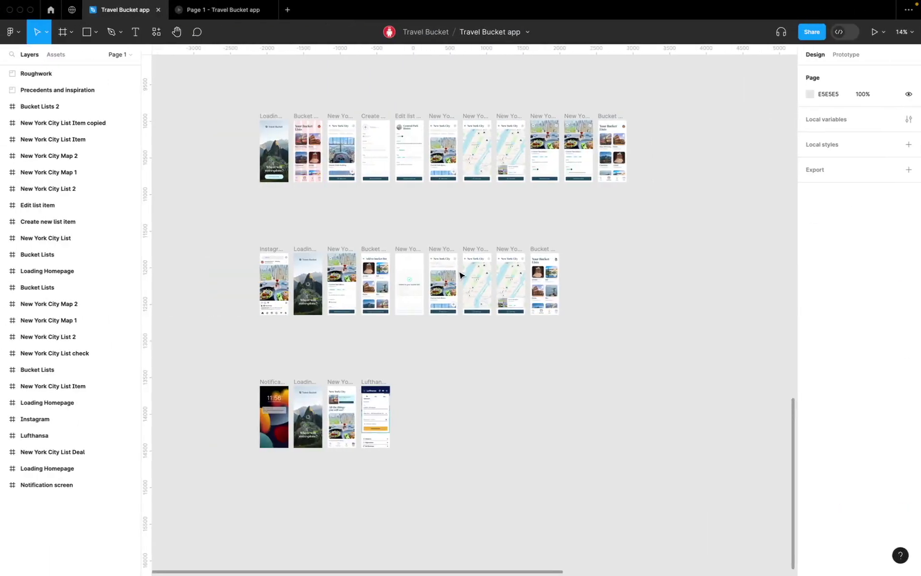
pyautogui.scroll(-5, 493, 234)
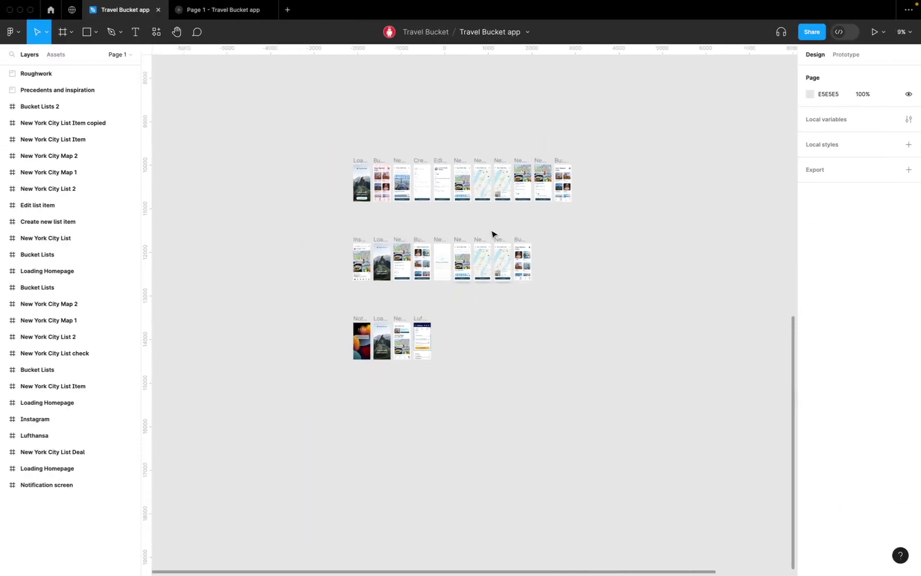
pyautogui.scroll(5, 493, 234)
pyautogui.hscroll(3, 493, 234)
pyautogui.scroll(2, 493, 235)
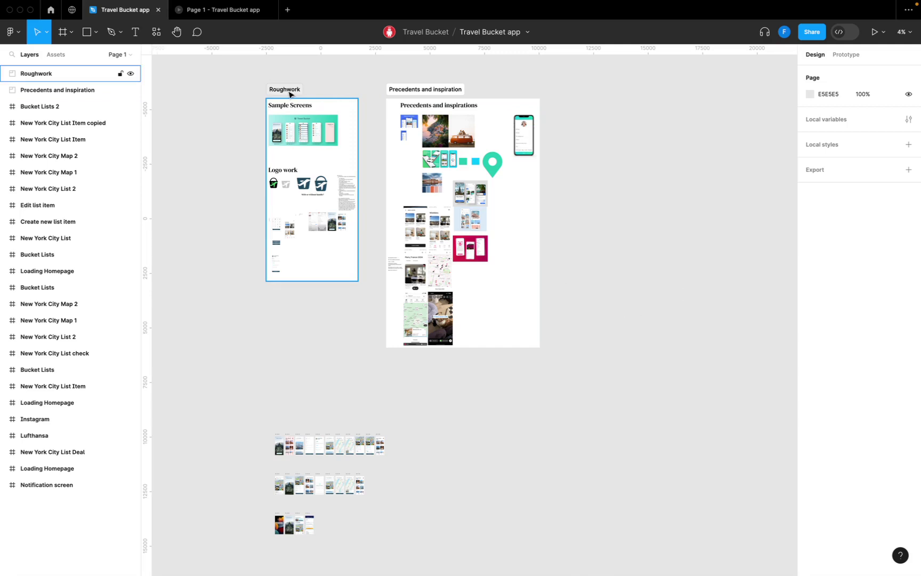
pyautogui.scroll(-3, 565, 192)
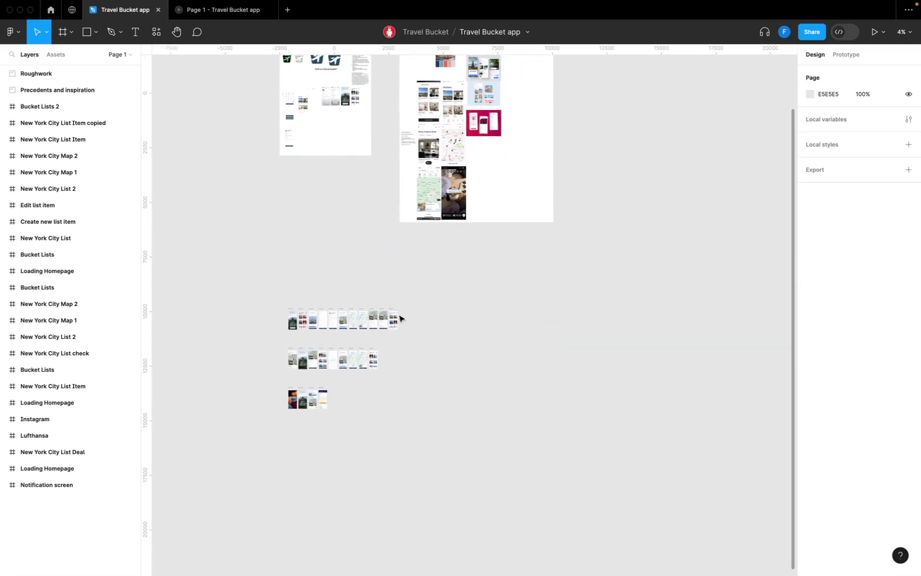
pyautogui.scroll(5, 288, 421)
pyautogui.scroll(3, 291, 394)
pyautogui.scroll(3, 400, 238)
# Show the prototype connections and zoom into the Influencer flow screens.
pyautogui.click(849, 55)
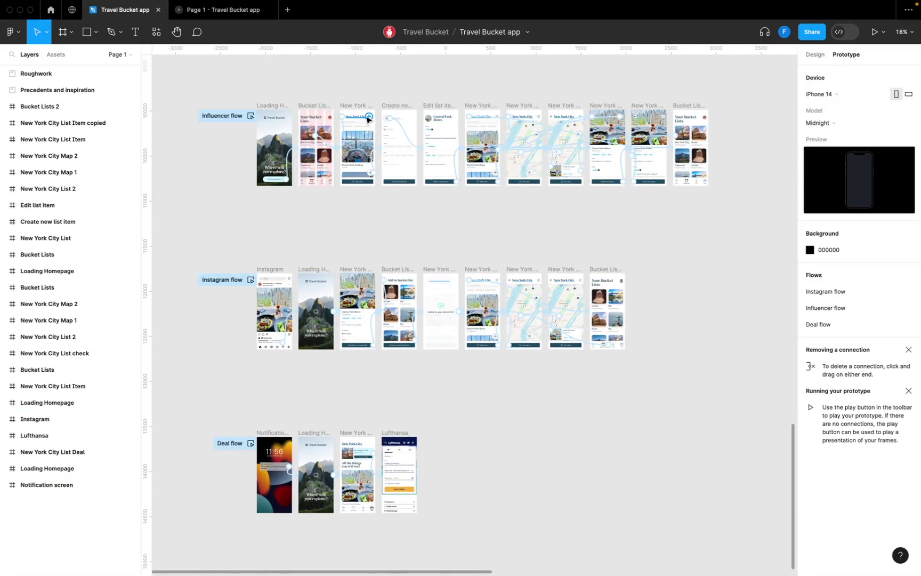
pyautogui.scroll(5, 469, 117)
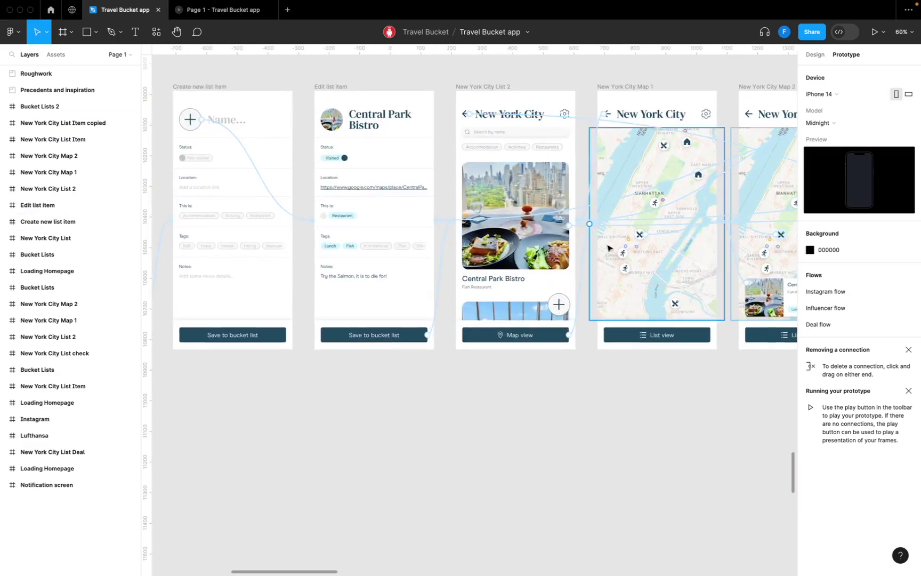
pyautogui.scroll(-1, 601, 232)
pyautogui.scroll(-5, 602, 233)
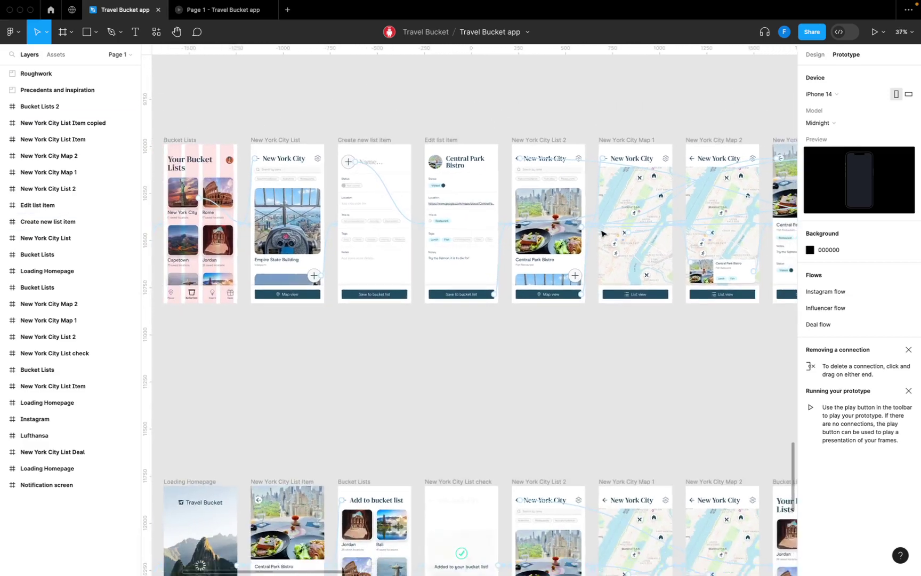
pyautogui.hscroll(-2, 408, 137)
pyautogui.hscroll(-2, 421, 133)
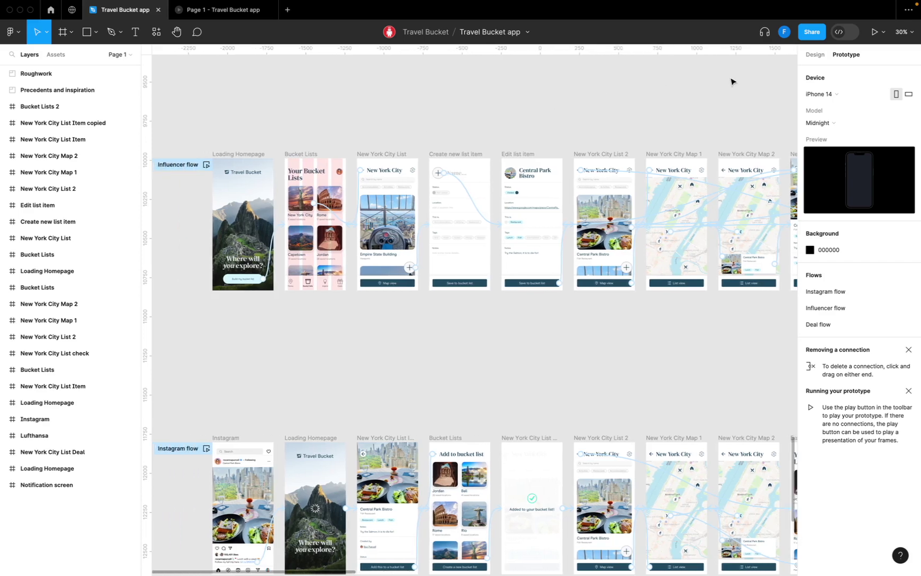
# Return to Design properties, review the Instagram flow screens, and go back to the Miro board.
pyautogui.click(812, 57)
pyautogui.scroll(-2, 532, 93)
pyautogui.scroll(3, 435, 156)
pyautogui.scroll(2, 435, 156)
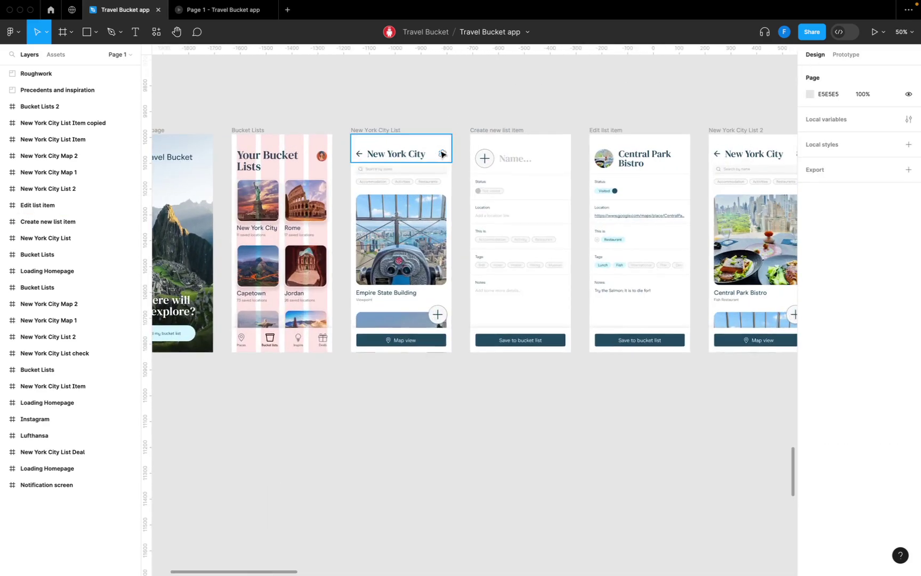
pyautogui.scroll(-1, 456, 104)
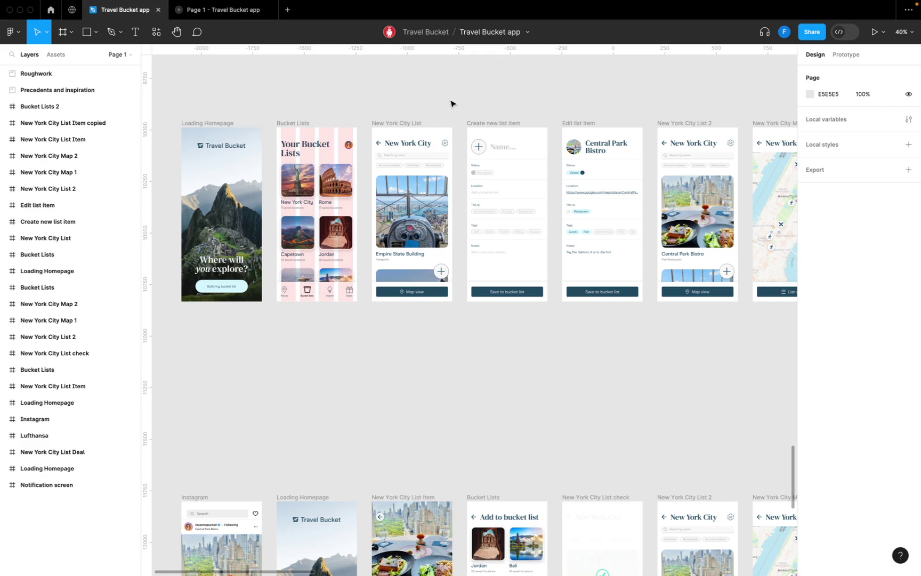
pyautogui.hotkey('ctrl', 'Right')
pyautogui.scroll(-7, 491, 216)
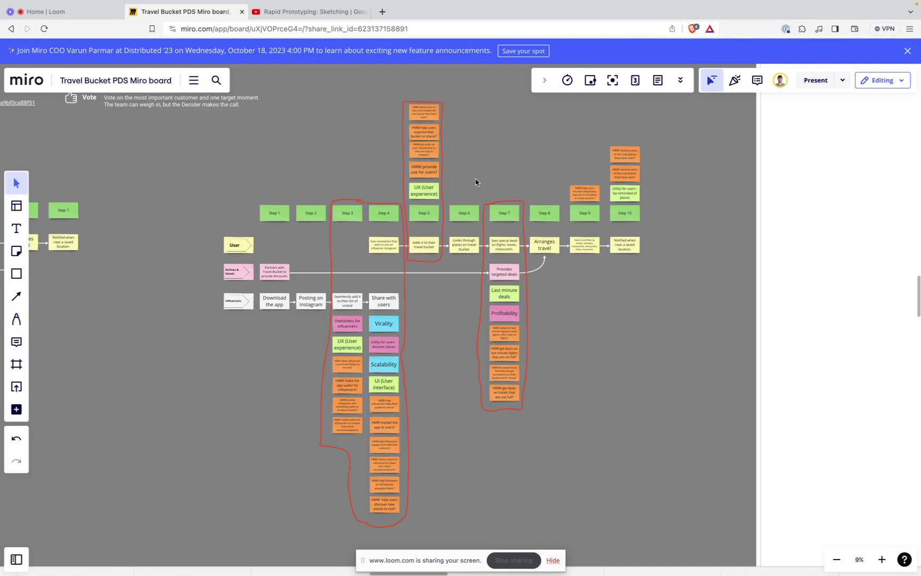
# Move between the Figma Travel Bucket file and the Miro board, ending in Figma.
pyautogui.press('super+Tab')
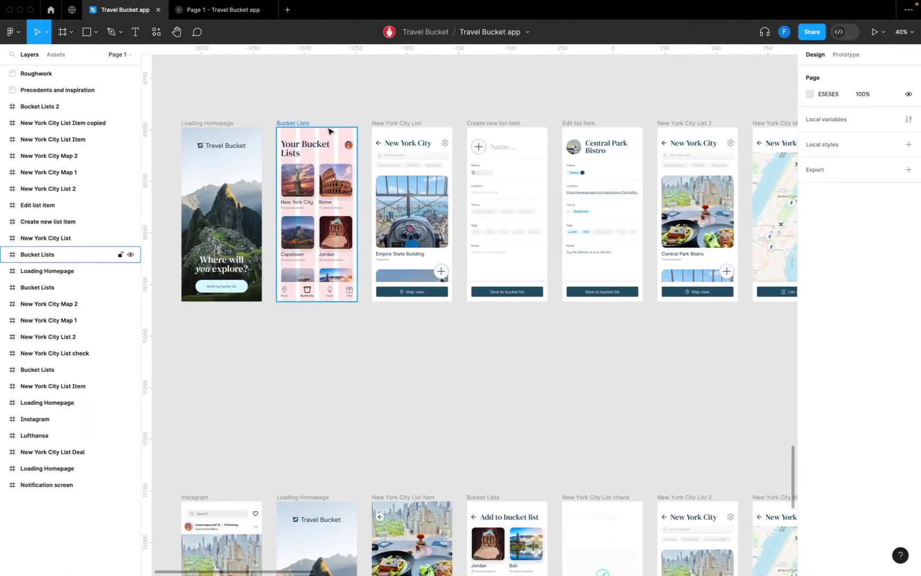
pyautogui.press('super+Tab')
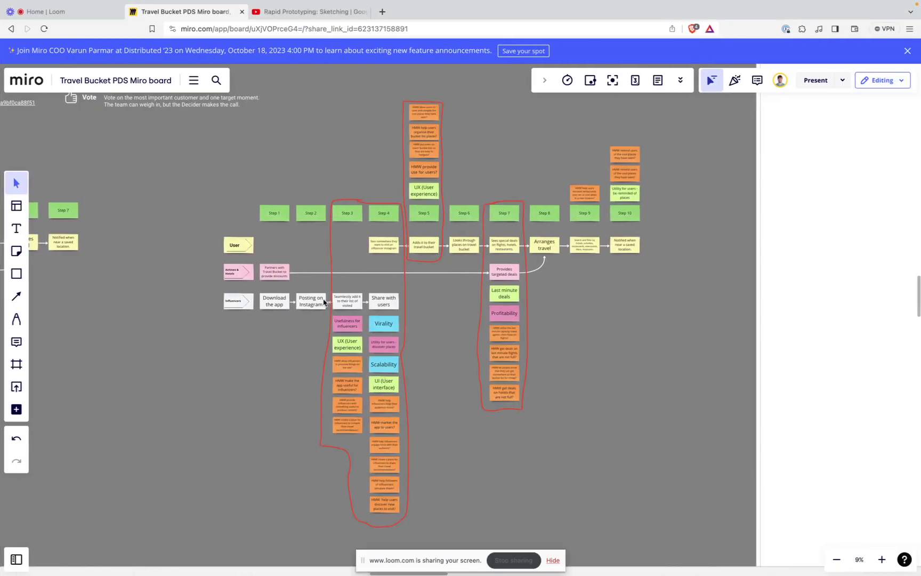
pyautogui.scroll(5, 415, 280)
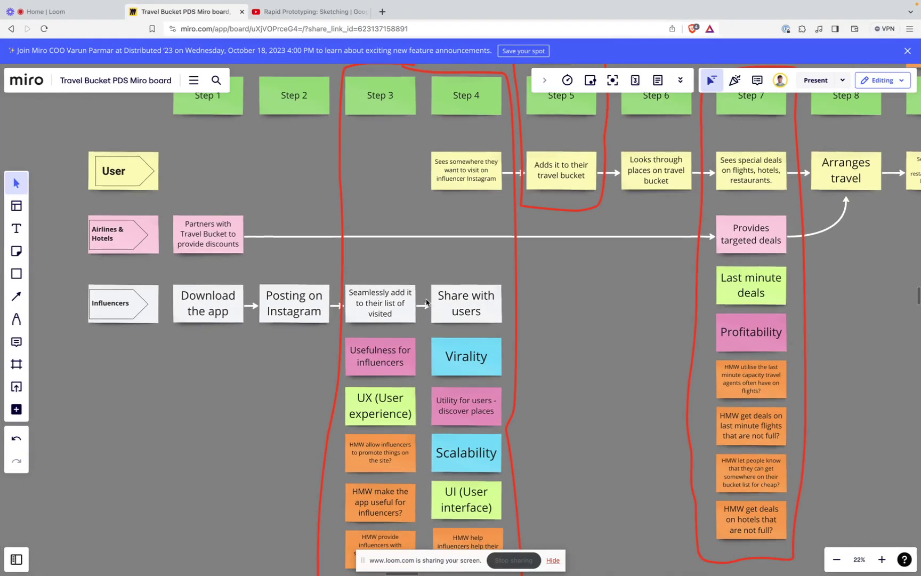
pyautogui.press('super+Tab')
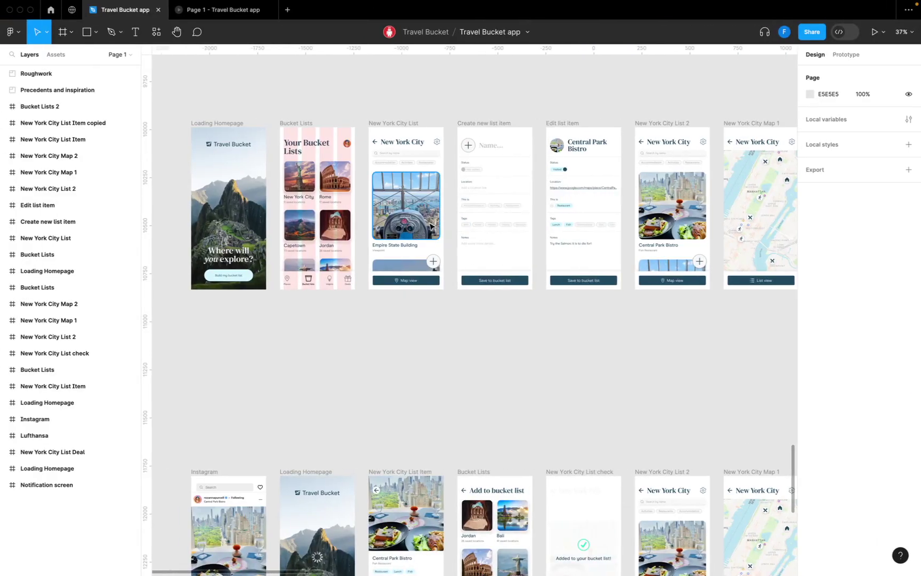
# Pan the canvas to the Loading Homepage and Bucket Lists frames and zoom to 56%.
pyautogui.scroll(-3, 433, 247)
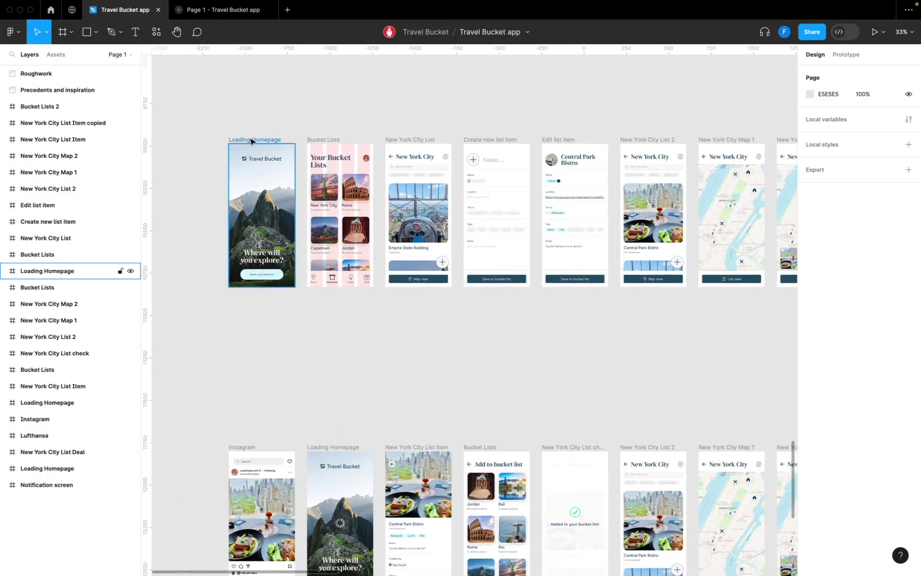
pyautogui.hscroll(10, 417, 140)
pyautogui.hscroll(-5, 414, 140)
pyautogui.scroll(-5, 415, 139)
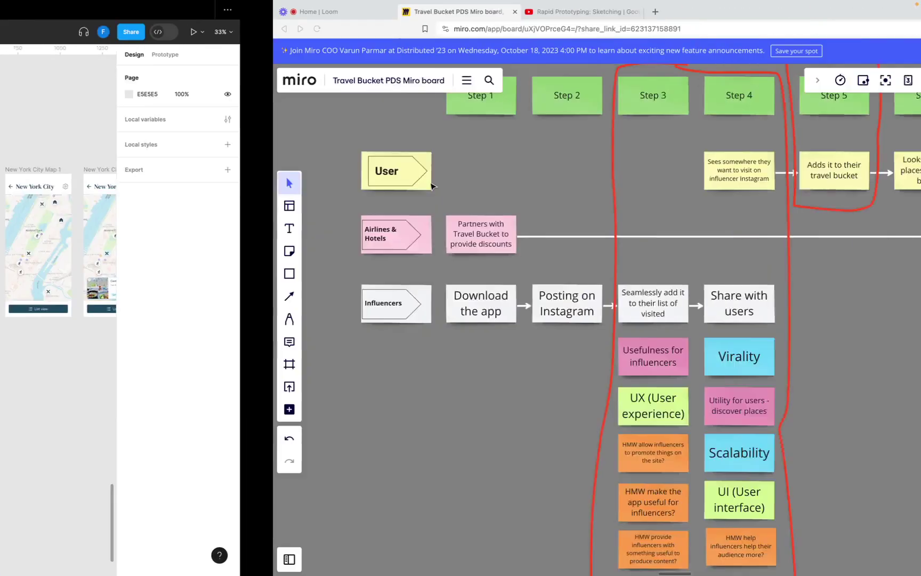
pyautogui.scroll(5, 436, 192)
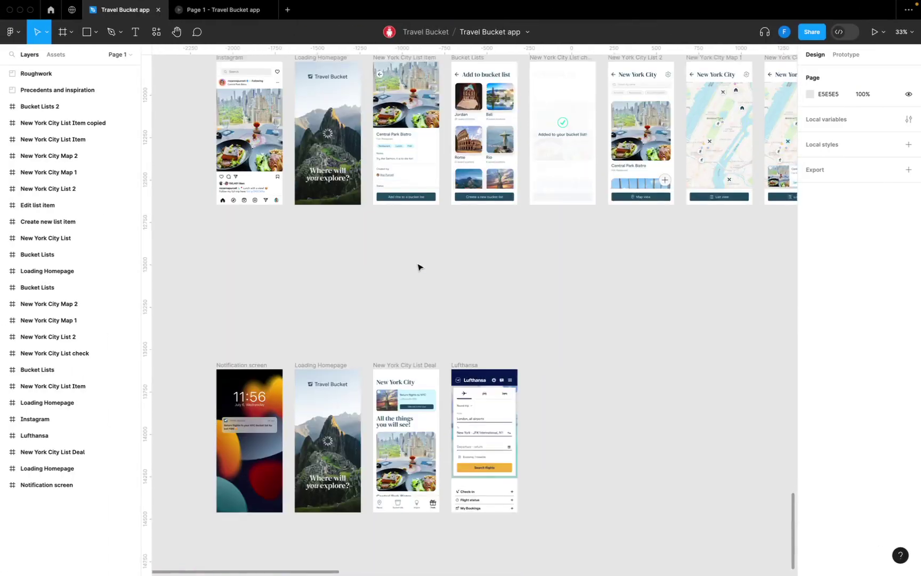
pyautogui.scroll(3, 420, 264)
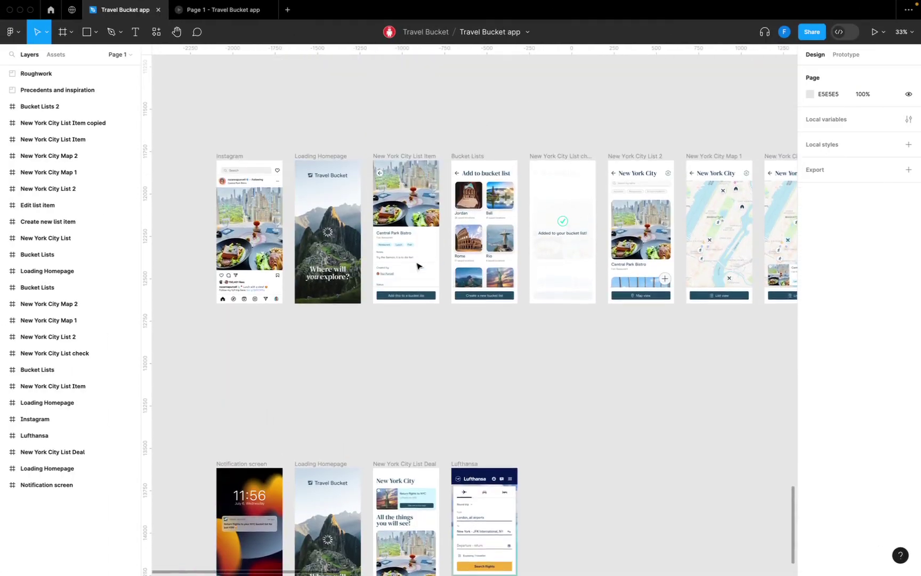
pyautogui.hscroll(5, 264, 204)
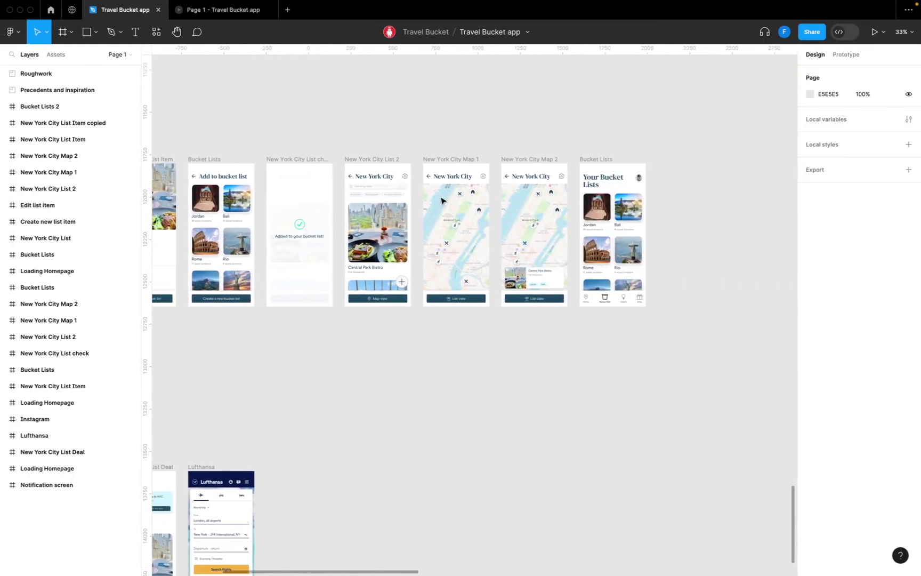
pyautogui.hscroll(-4, 444, 200)
pyautogui.scroll(-4, 444, 200)
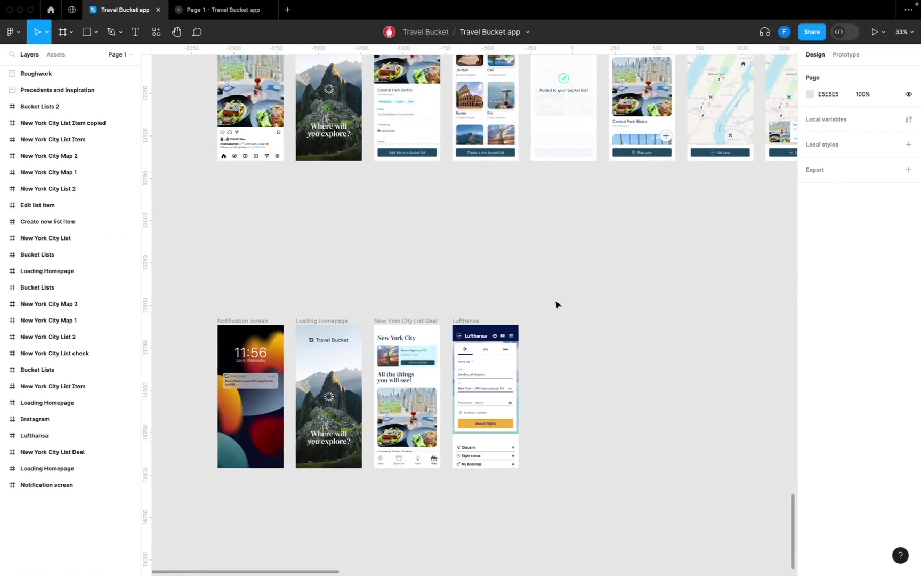
pyautogui.scroll(-3, 555, 305)
pyautogui.scroll(2, 376, 322)
pyautogui.scroll(-2, 395, 287)
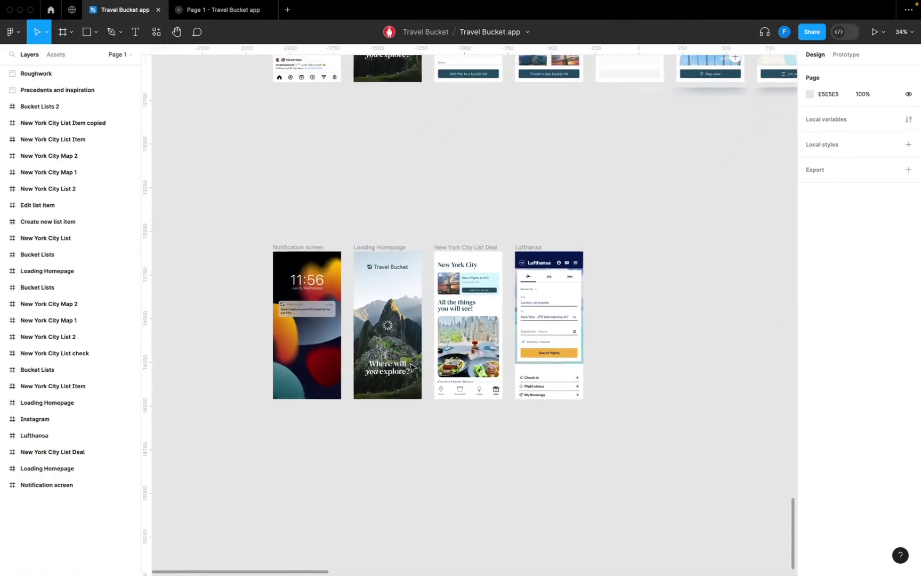
pyautogui.scroll(3, 415, 256)
pyautogui.scroll(6, 414, 253)
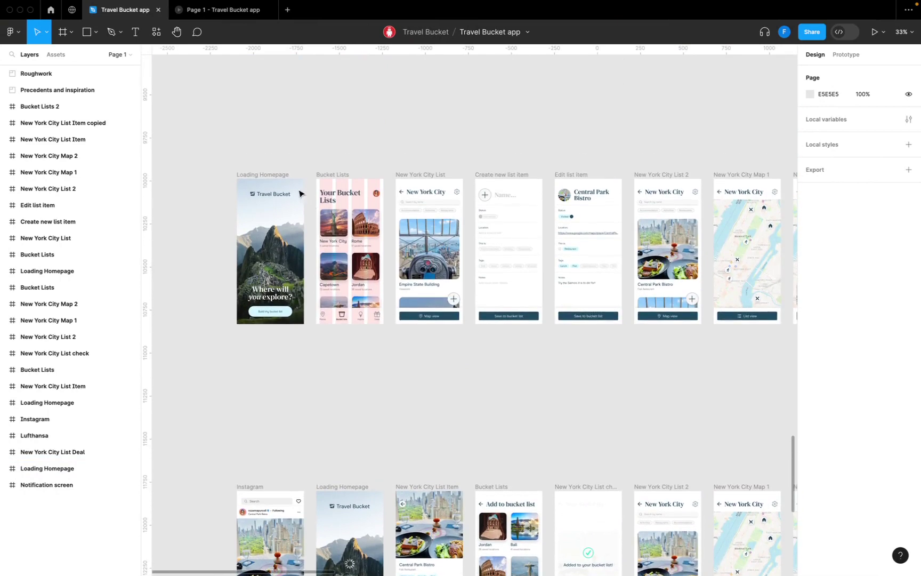
pyautogui.scroll(2, 278, 181)
pyautogui.scroll(2, 278, 182)
pyautogui.scroll(-1, 264, 149)
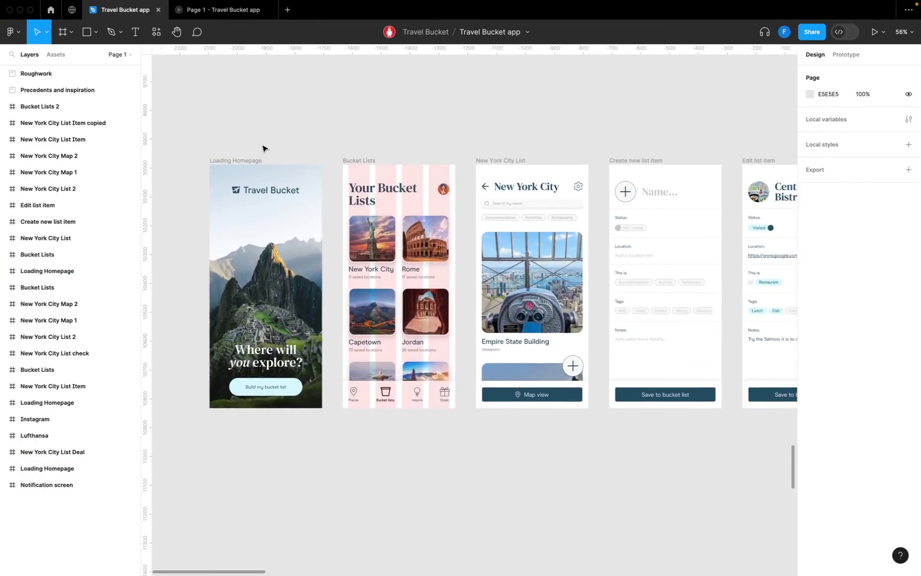
# Launch the Travel Bucket prototype player with the Flows sidebar visible.
pyautogui.click(222, 10)
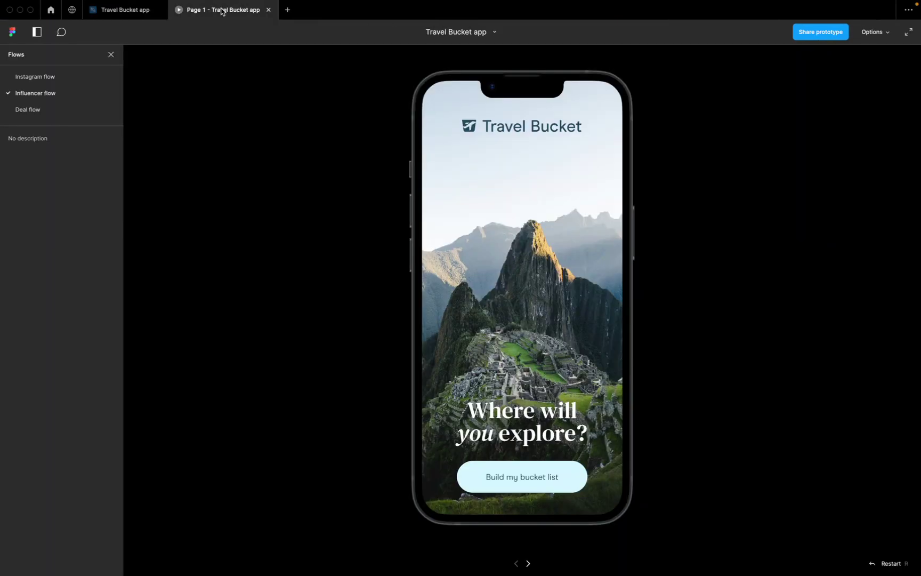
pyautogui.hotkey('ctrl', '\\')
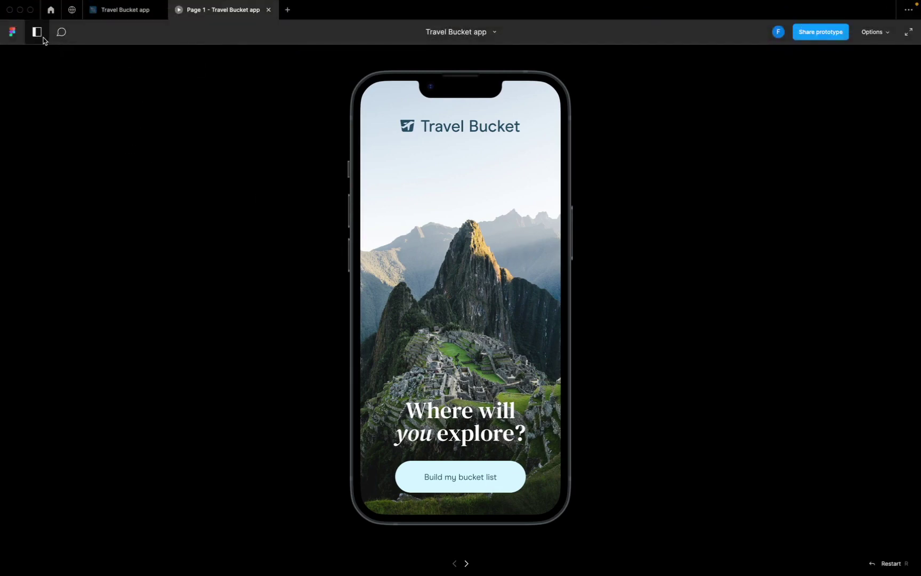
pyautogui.click(43, 37)
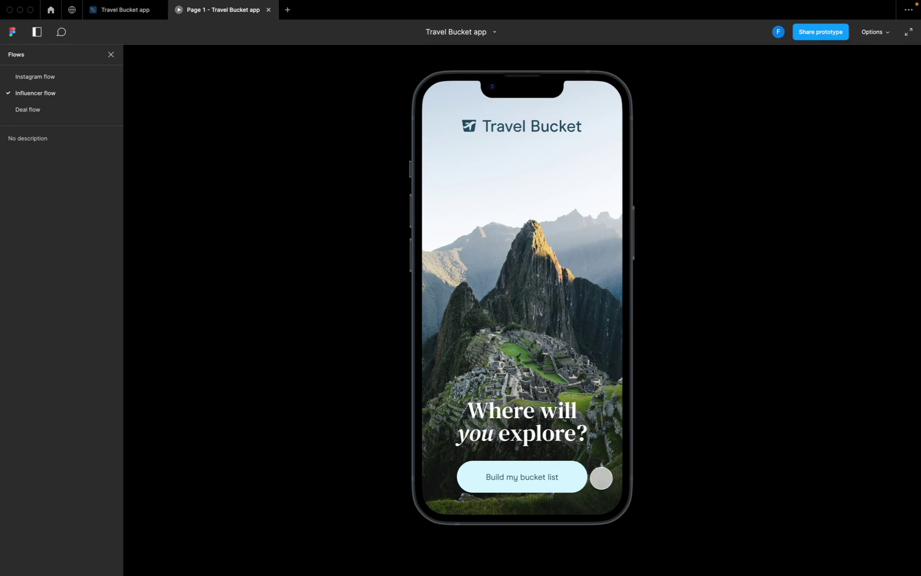
# Tap 'Build my bucket list' and scroll through the Your Bucket Lists screen.
pyautogui.click(555, 479)
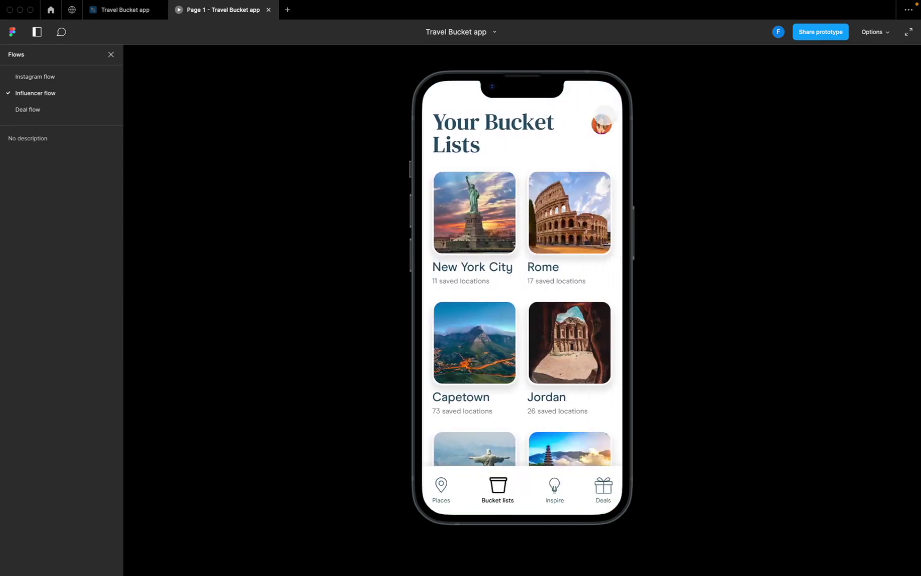
pyautogui.scroll(-5, 559, 211)
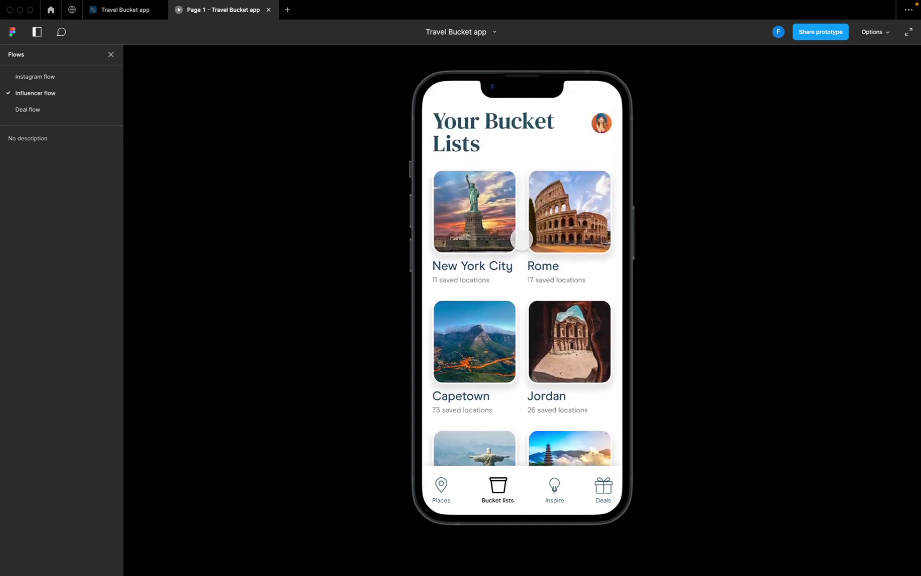
pyautogui.scroll(-5, 522, 239)
pyautogui.scroll(-5, 521, 239)
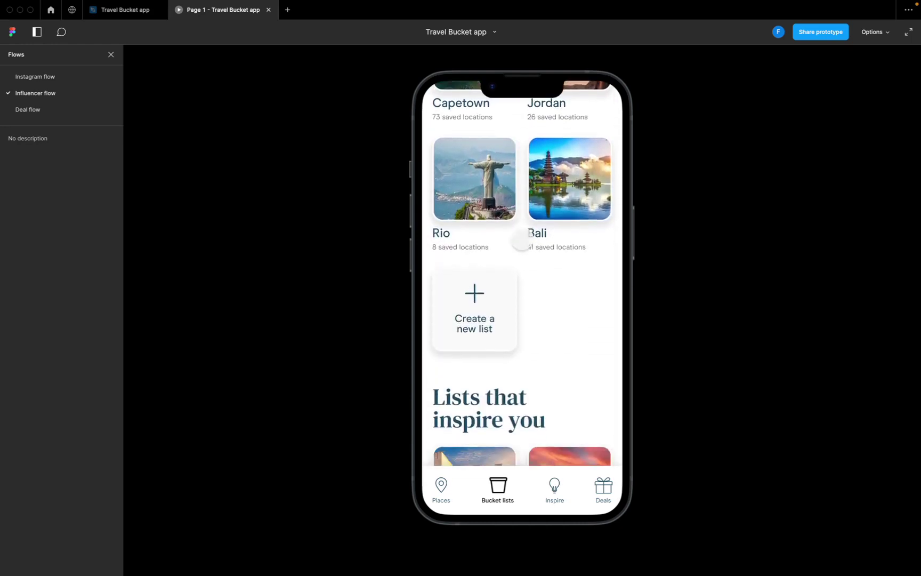
pyautogui.scroll(-3, 504, 257)
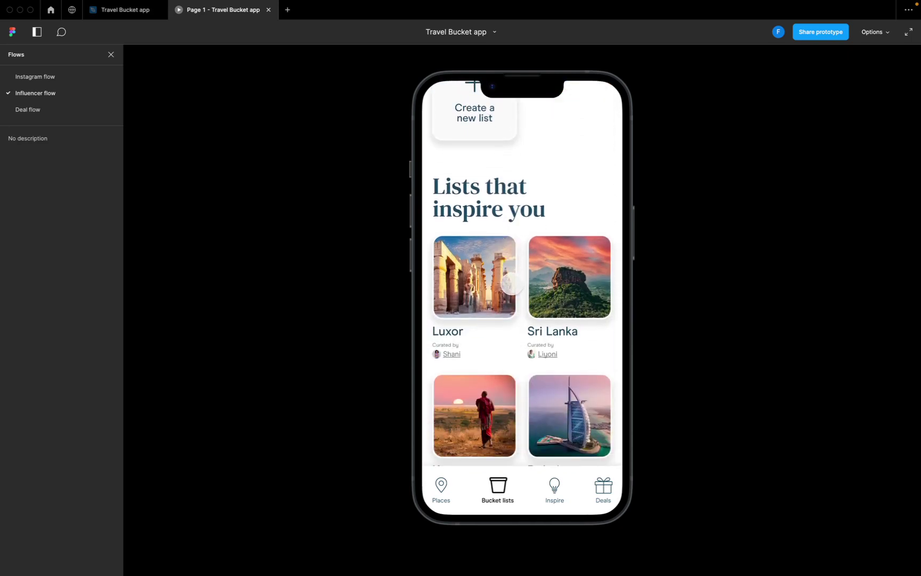
pyautogui.scroll(-4, 511, 283)
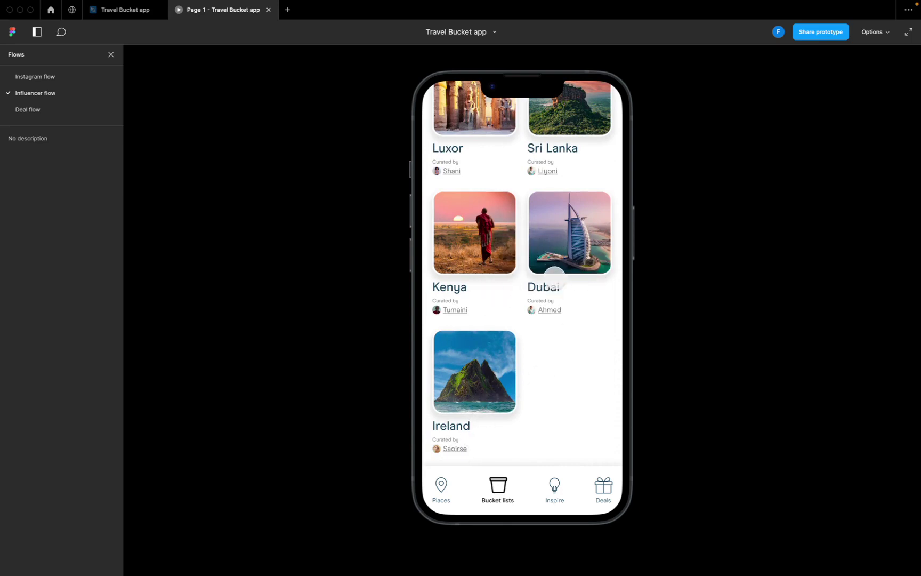
pyautogui.scroll(1, 550, 273)
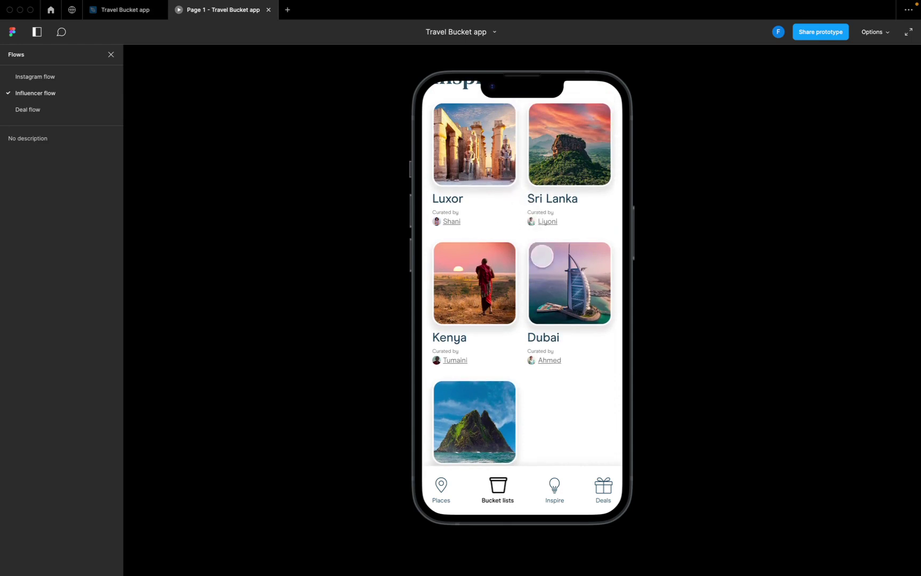
pyautogui.scroll(10, 524, 255)
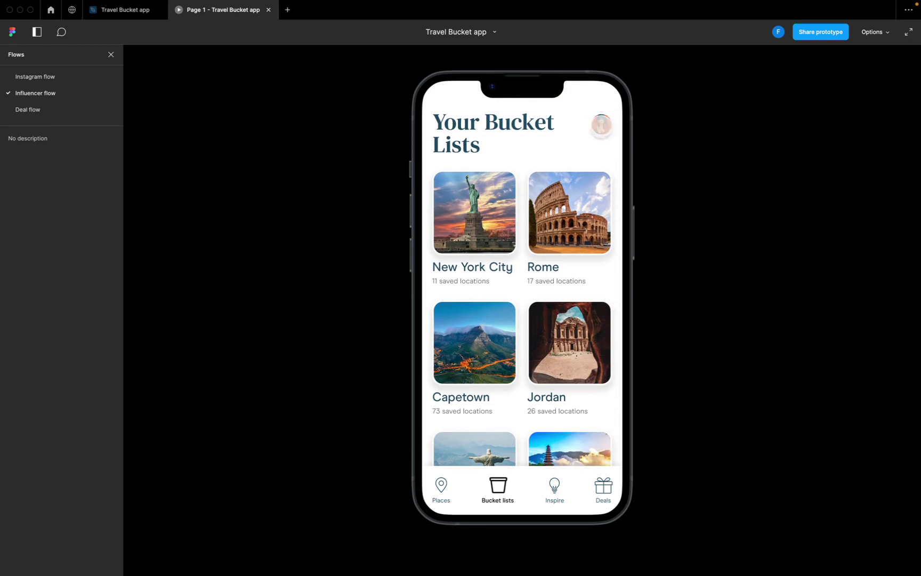
# Open the New York City list and scroll its places down to Times Square and back.
pyautogui.click(472, 210)
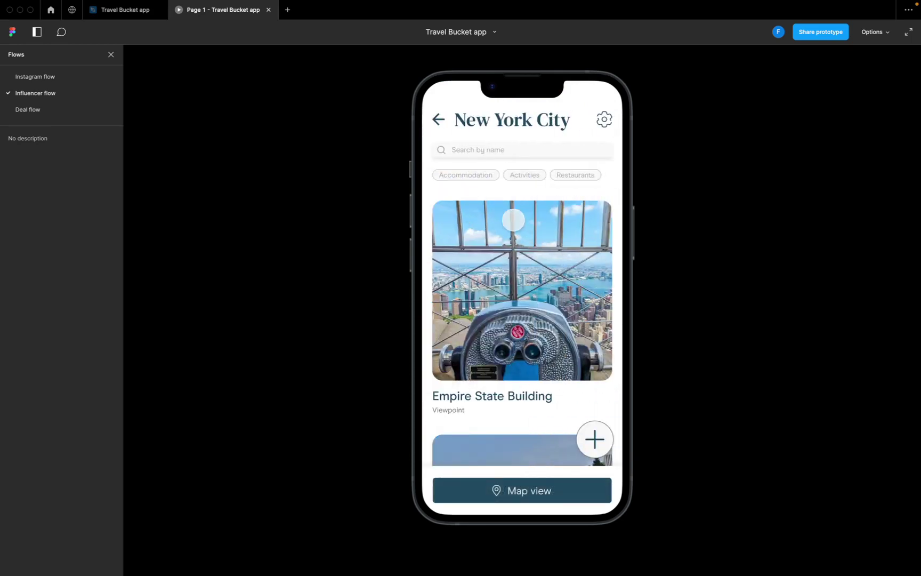
pyautogui.scroll(-10, 529, 251)
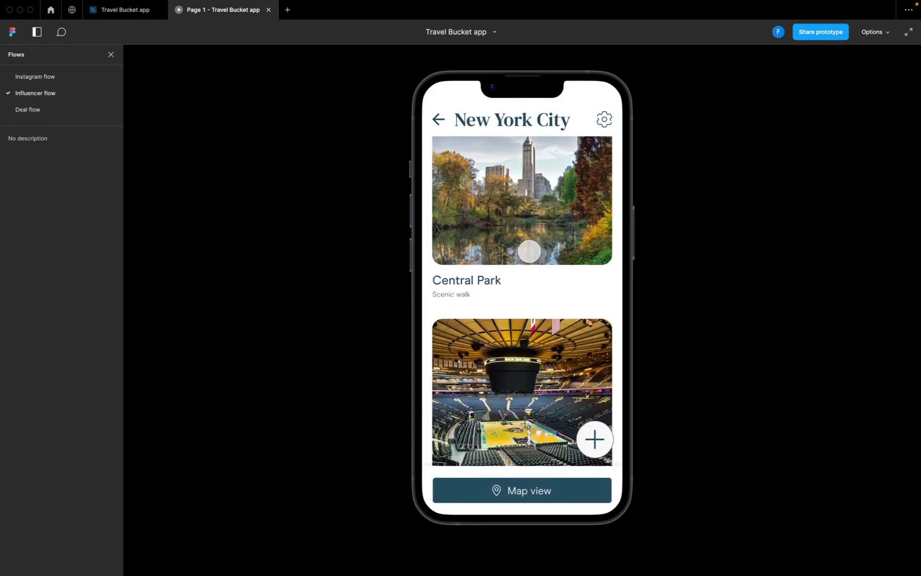
pyautogui.scroll(-5, 530, 251)
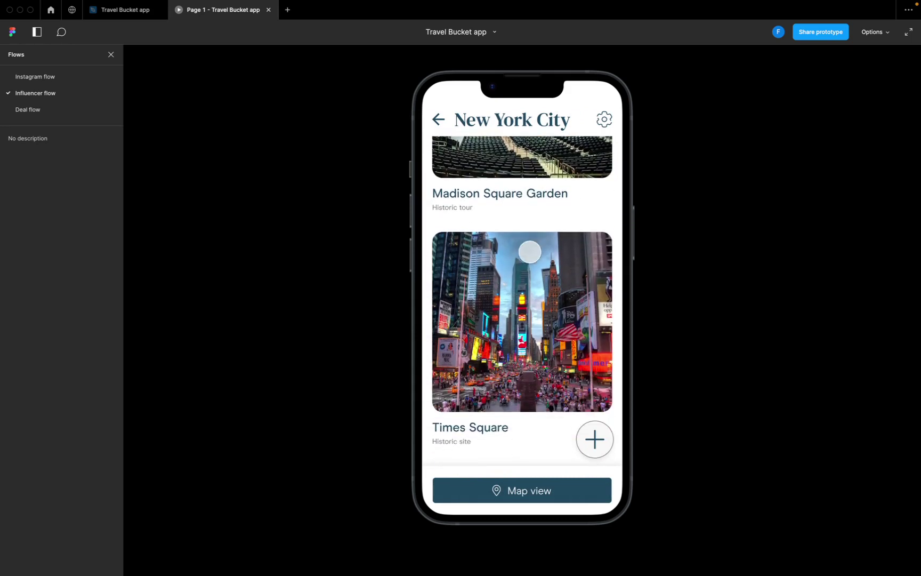
pyautogui.scroll(5, 544, 312)
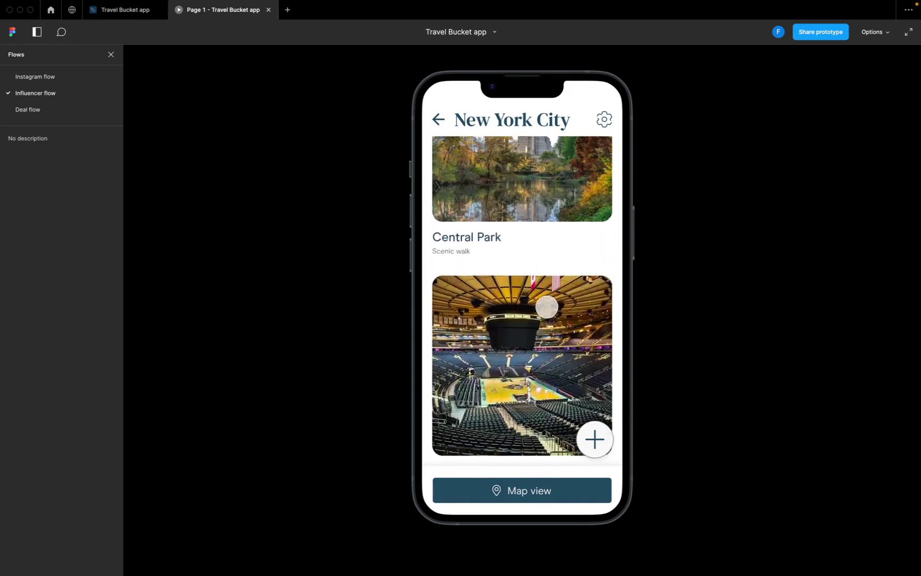
pyautogui.scroll(6, 547, 307)
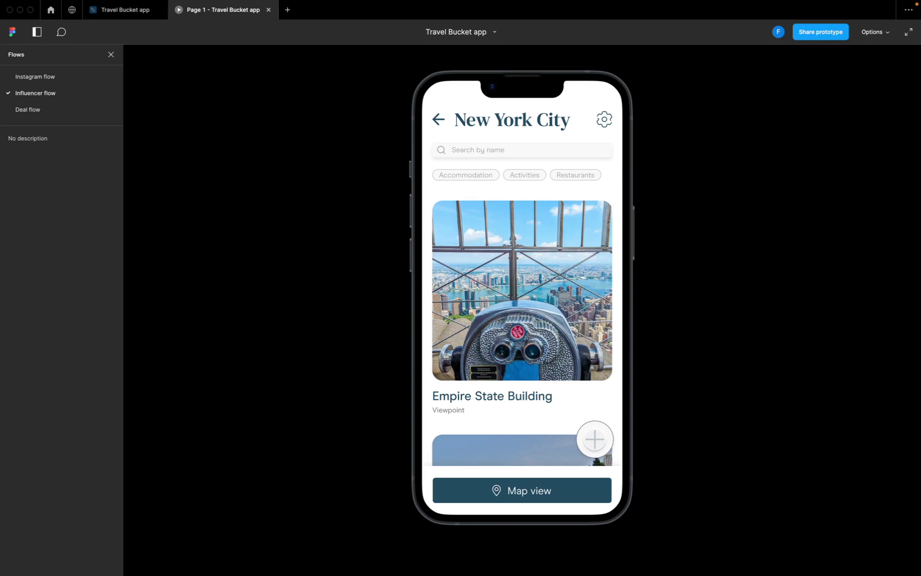
# Add Central Park Bistro with a photo to the New York City bucket list.
pyautogui.click(595, 440)
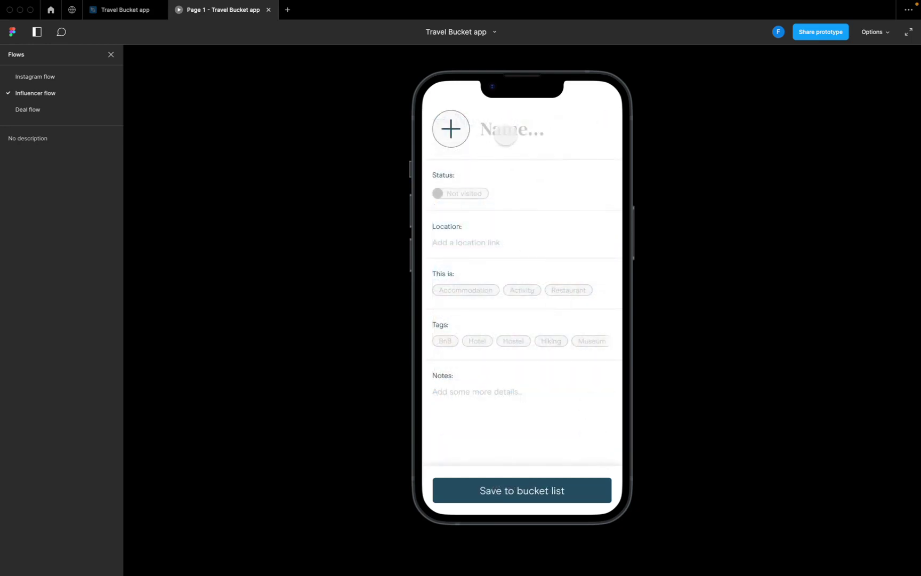
pyautogui.click(451, 129)
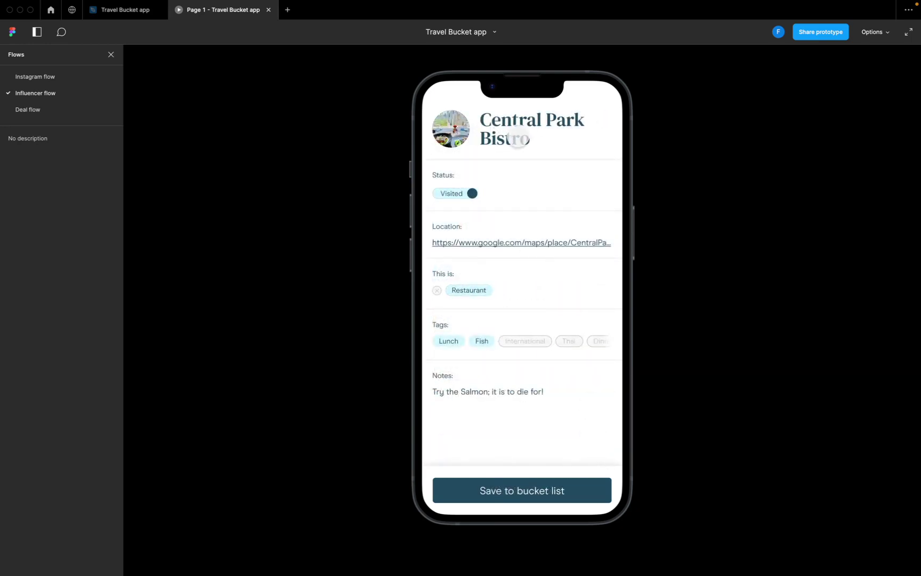
pyautogui.click(461, 128)
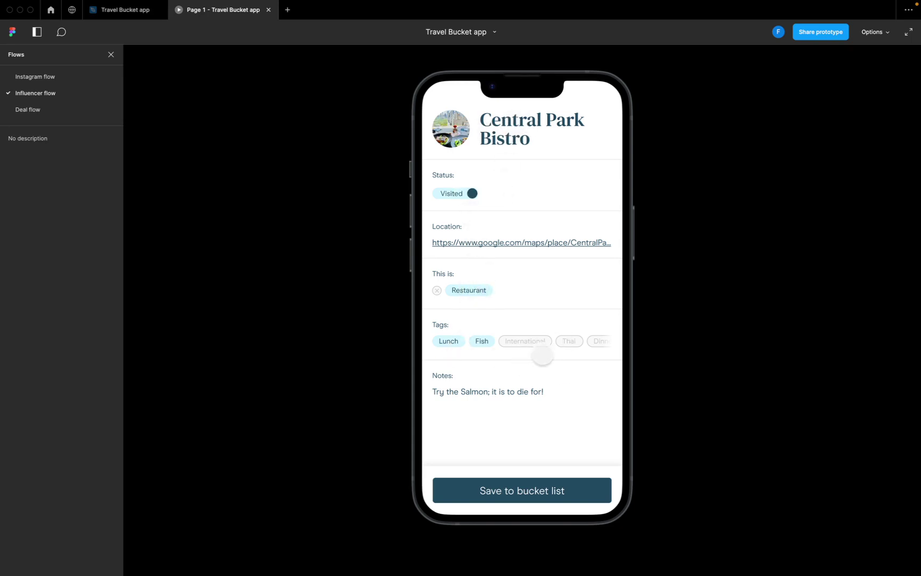
pyautogui.click(543, 489)
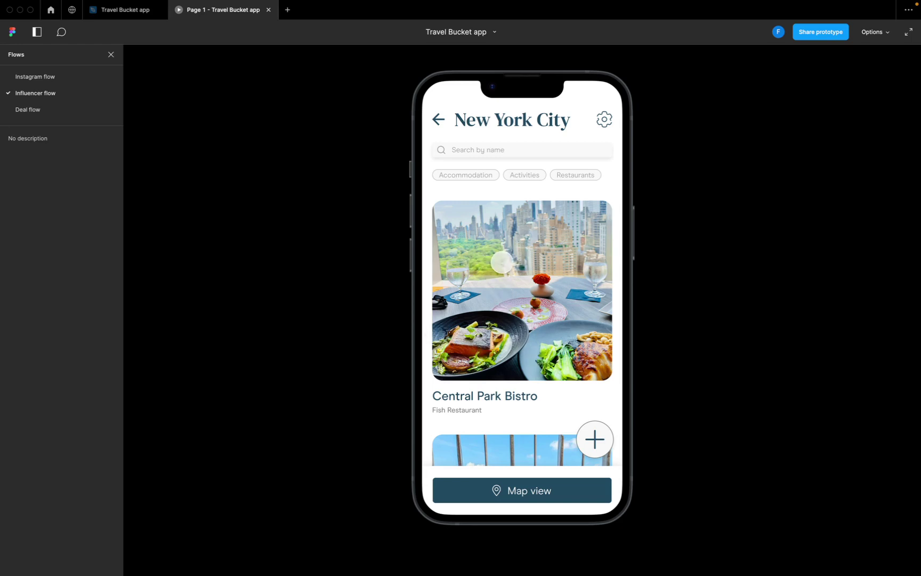
# View New York City on the map, check the Hell's Kitchen and Murray Hill pins, then return to list view.
pyautogui.scroll(-5, 506, 291)
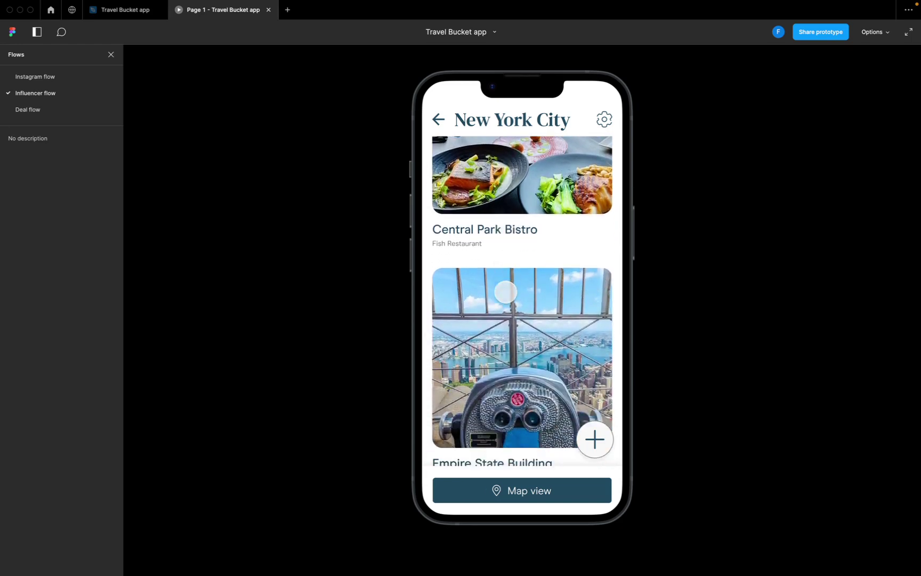
pyautogui.scroll(5, 506, 292)
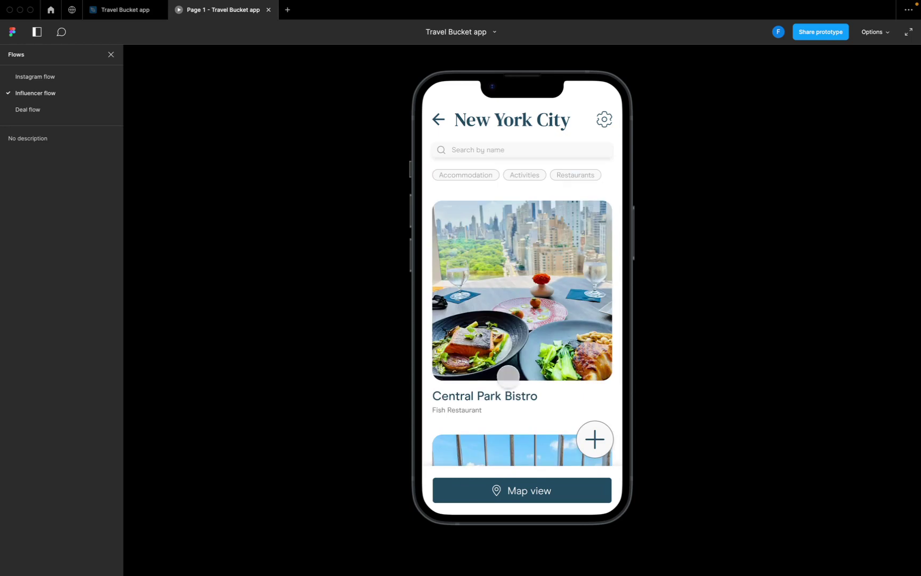
pyautogui.click(517, 491)
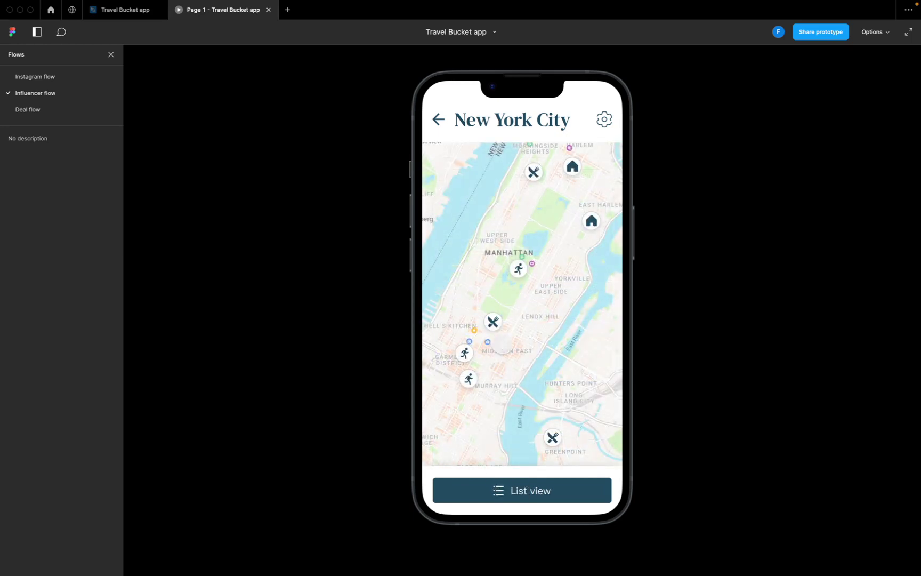
pyautogui.click(493, 323)
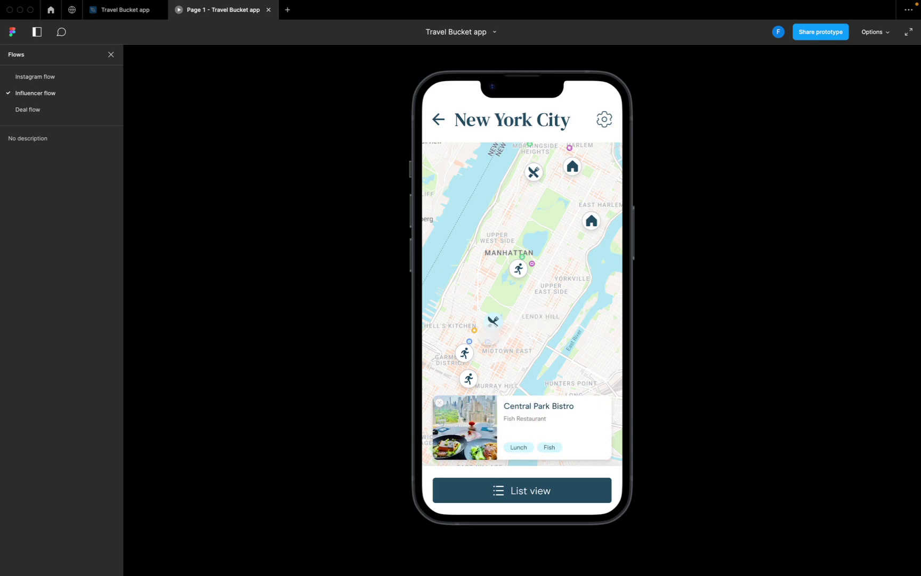
pyautogui.click(468, 381)
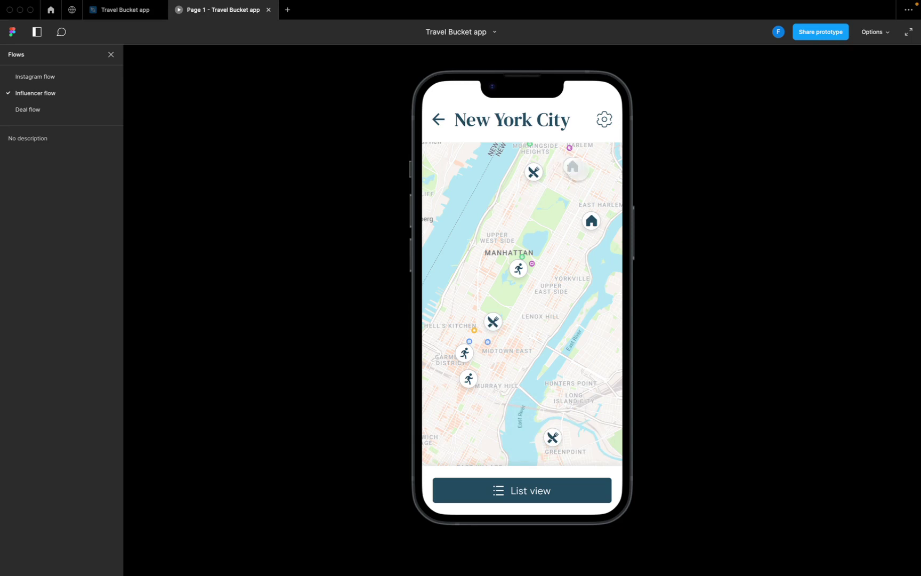
pyautogui.click(527, 489)
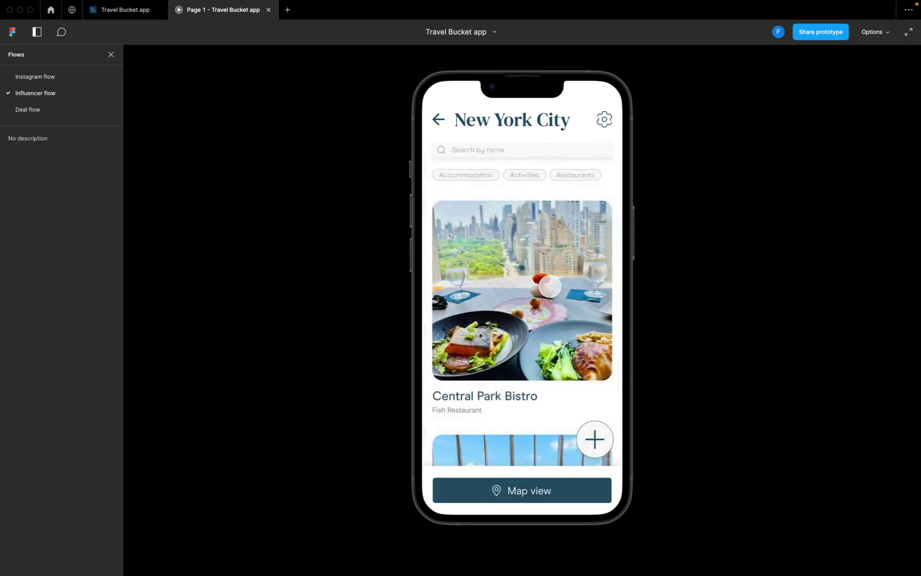
# Copy Central Park Bistro's share link, go back to the list, and start the Instagram flow.
pyautogui.click(549, 287)
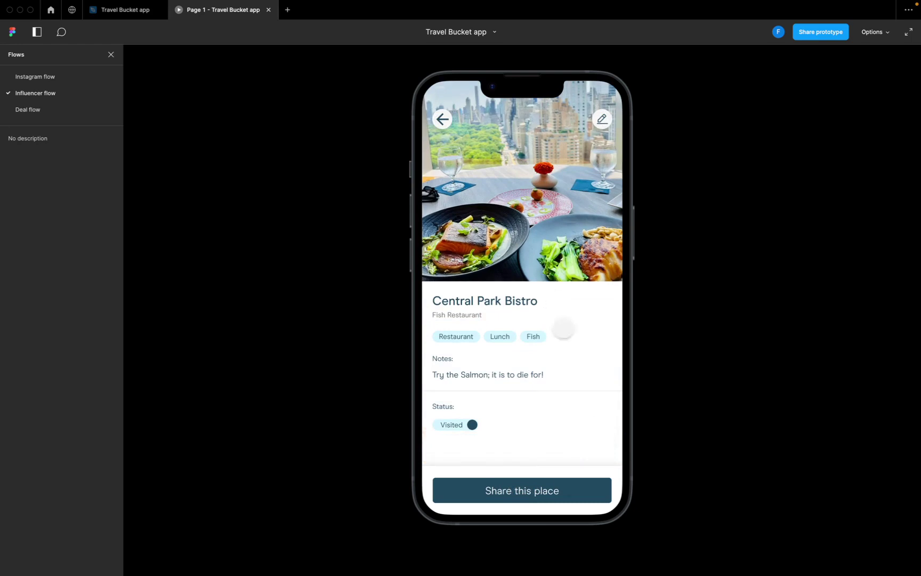
pyautogui.click(543, 490)
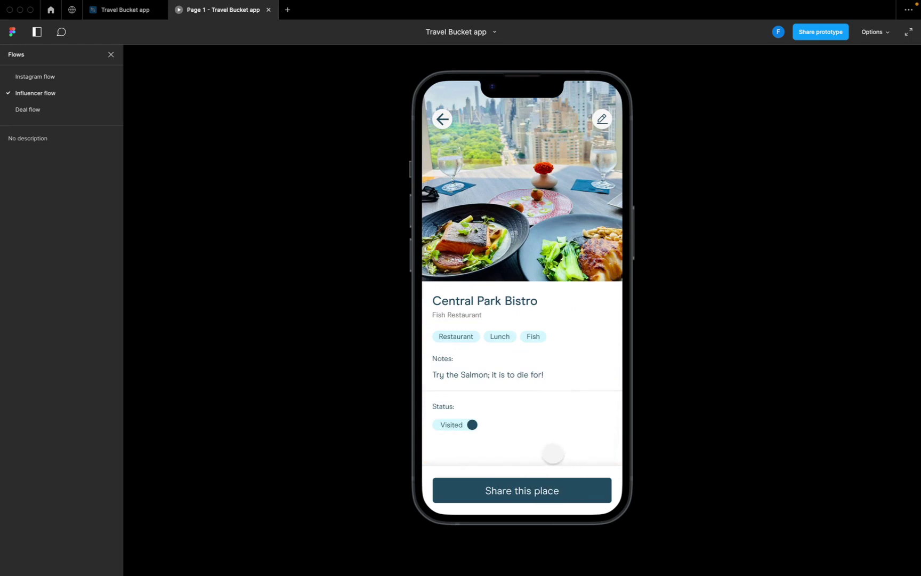
pyautogui.click(443, 120)
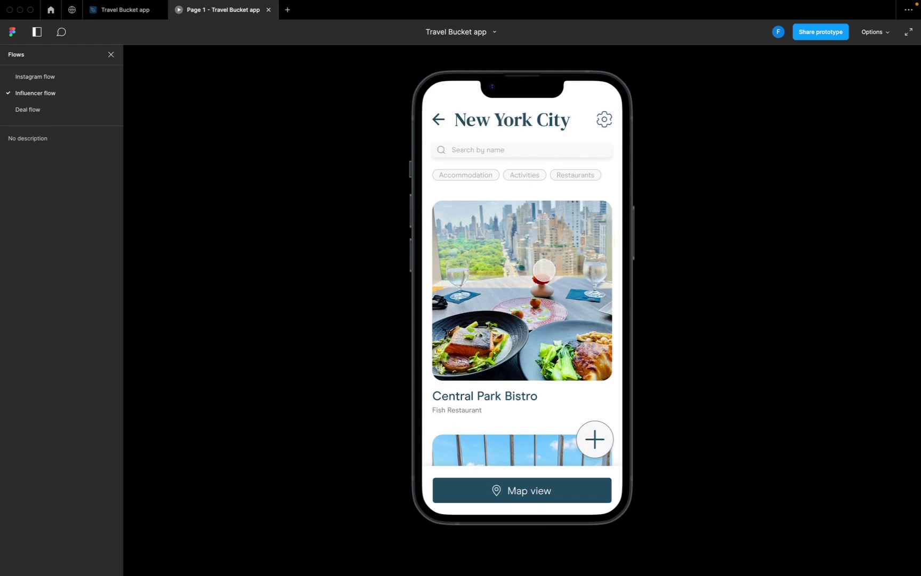
pyautogui.click(57, 77)
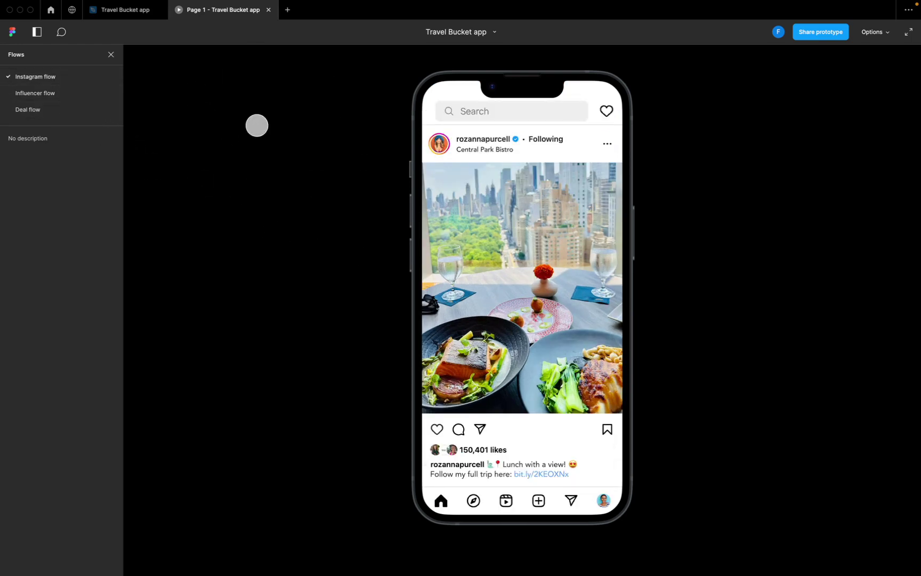
pyautogui.hotkey('ctrl', 'Right')
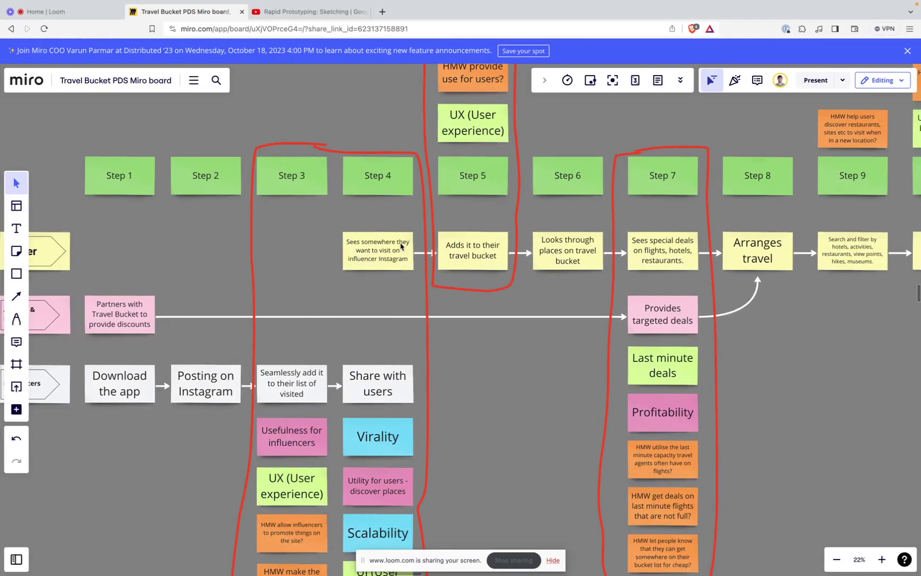
pyautogui.scroll(5, 468, 193)
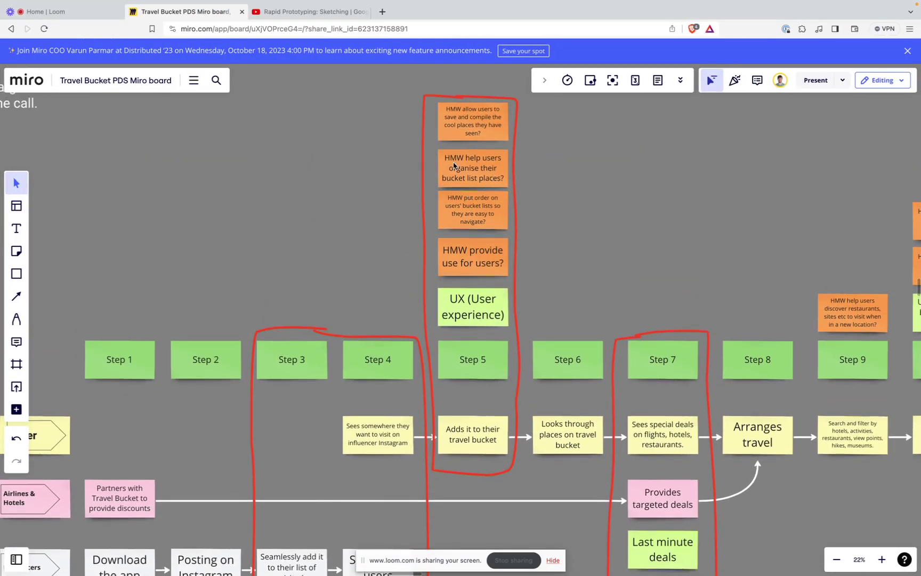
pyautogui.scroll(-5, 427, 219)
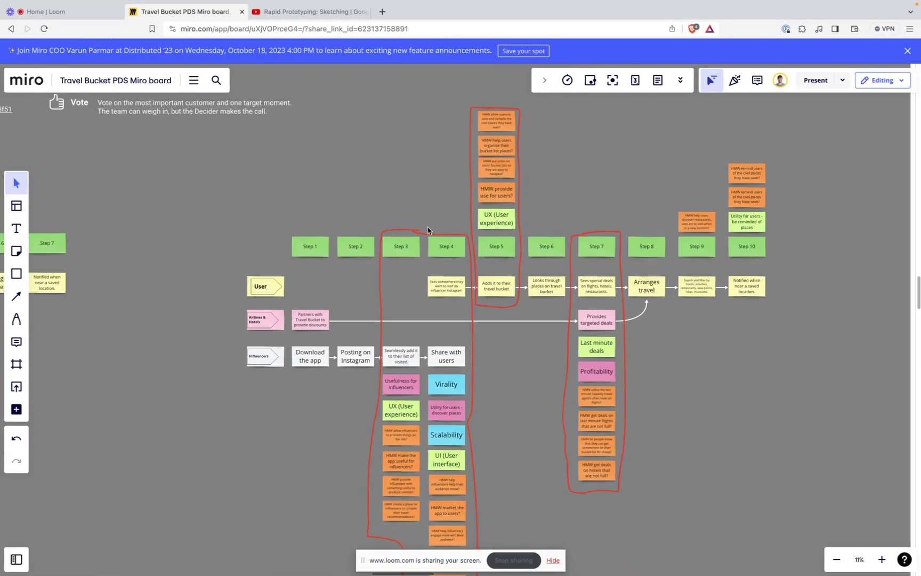
pyautogui.scroll(5, 412, 248)
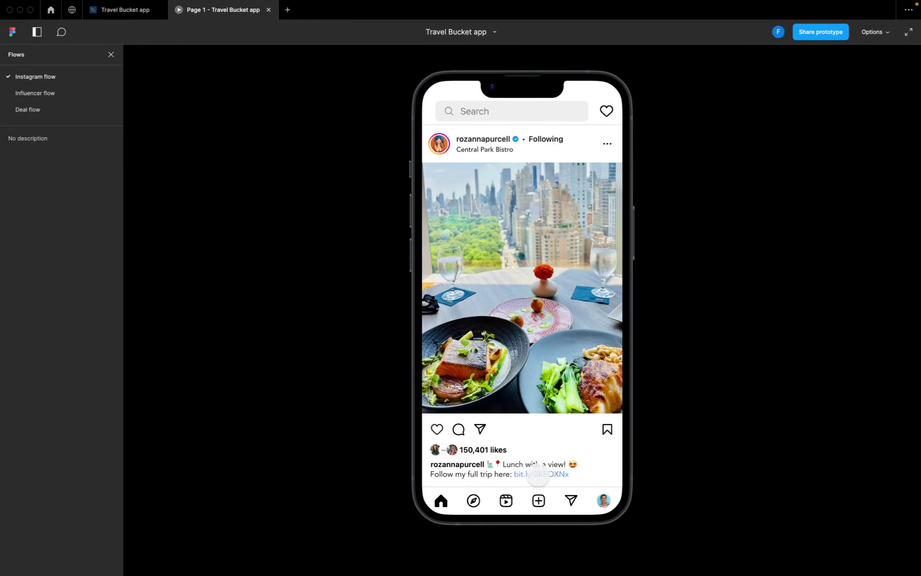
# Follow the post's bit.ly link and scroll through Central Park Bistro's detail screen.
pyautogui.click(538, 475)
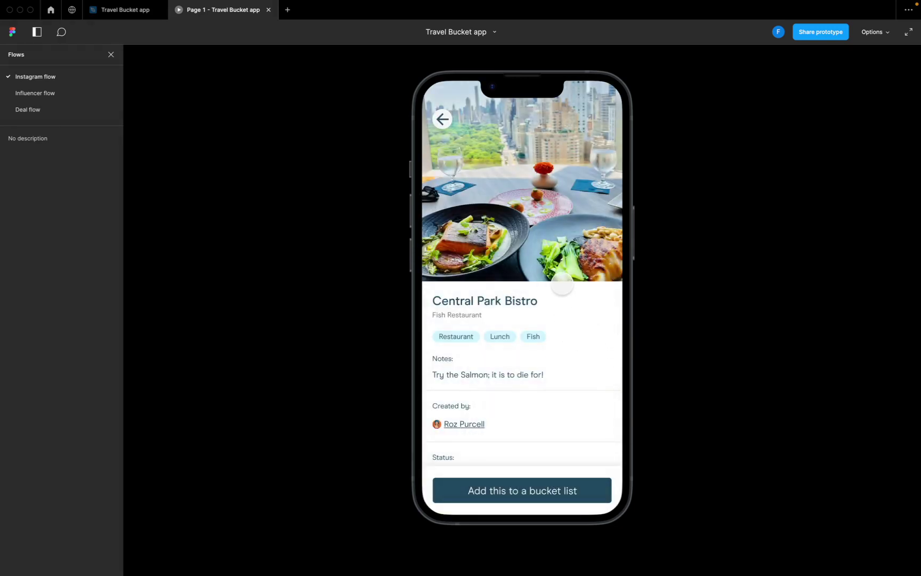
pyautogui.scroll(-2, 562, 284)
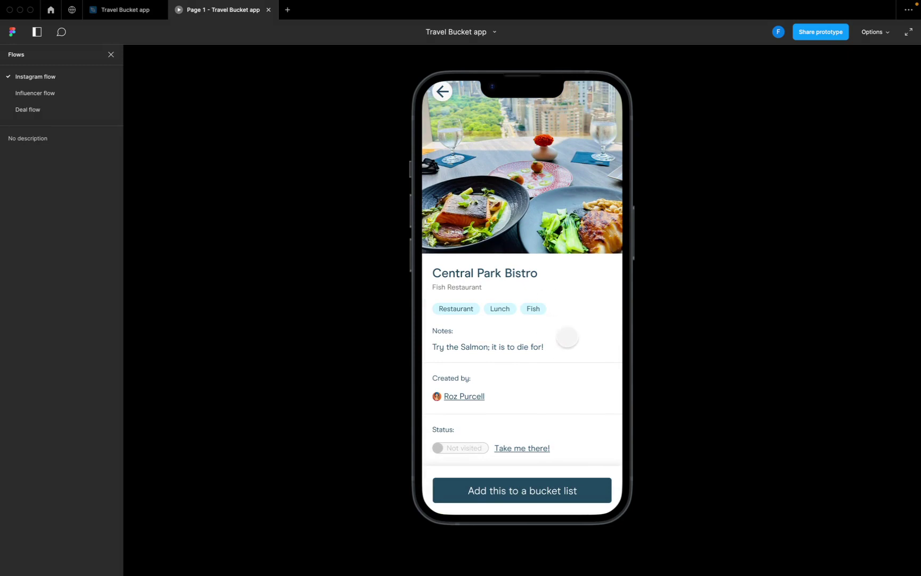
pyautogui.scroll(2, 567, 336)
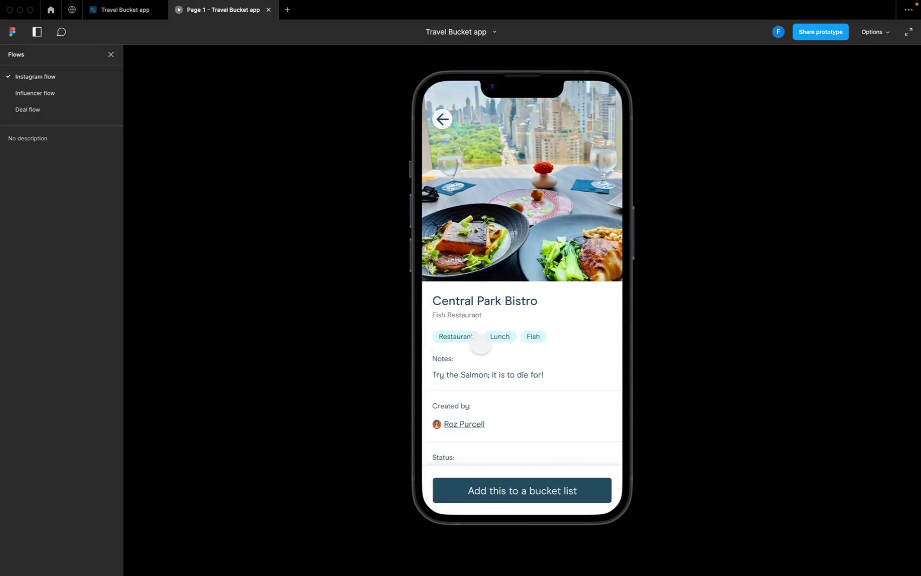
pyautogui.scroll(-2, 525, 352)
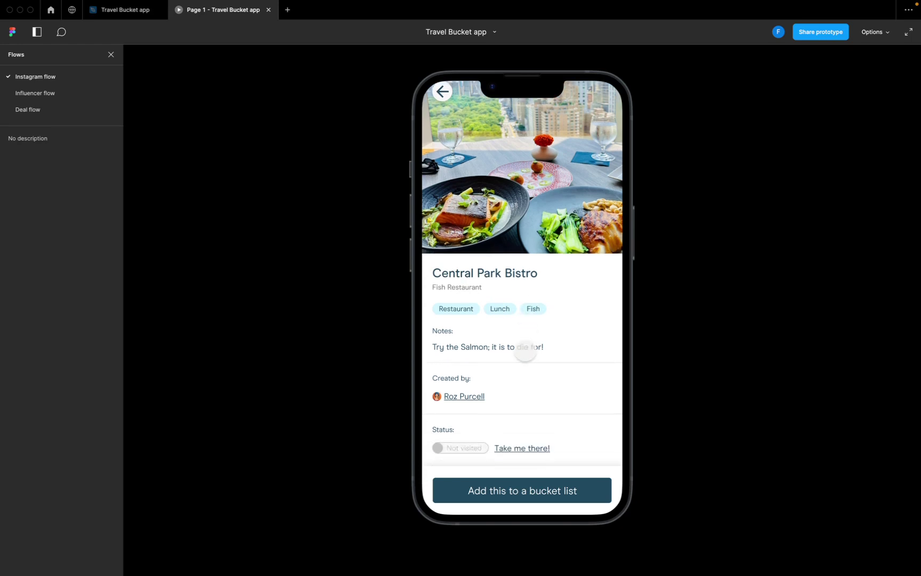
pyautogui.scroll(2, 525, 352)
# Choose 'Add this to a bucket list' and add Central Park Bistro to New York City.
pyautogui.click(530, 490)
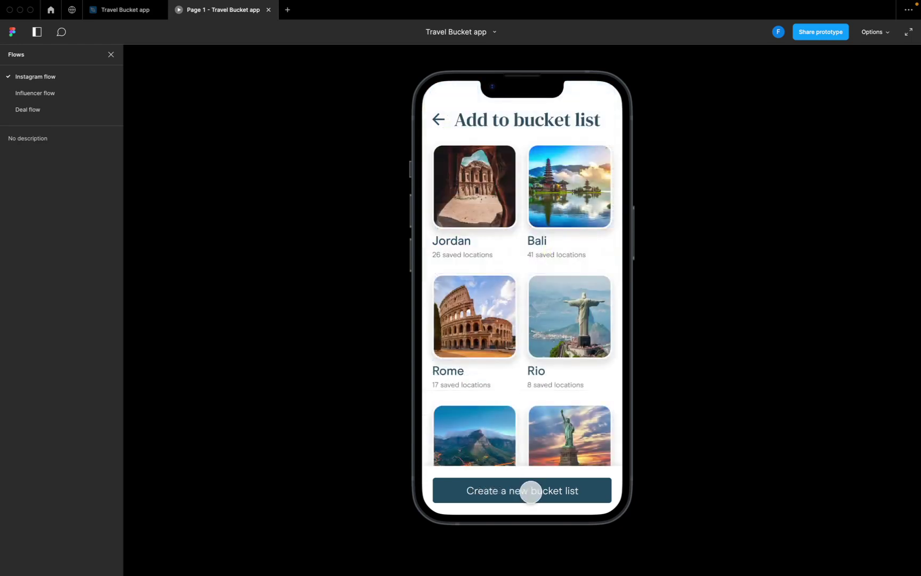
pyautogui.scroll(-2, 550, 299)
pyautogui.scroll(-3, 550, 301)
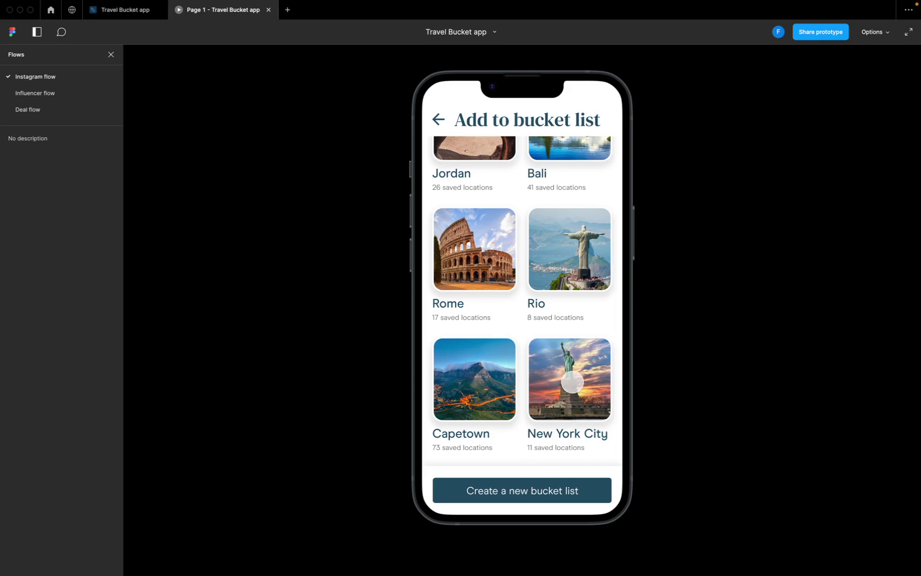
pyautogui.click(571, 381)
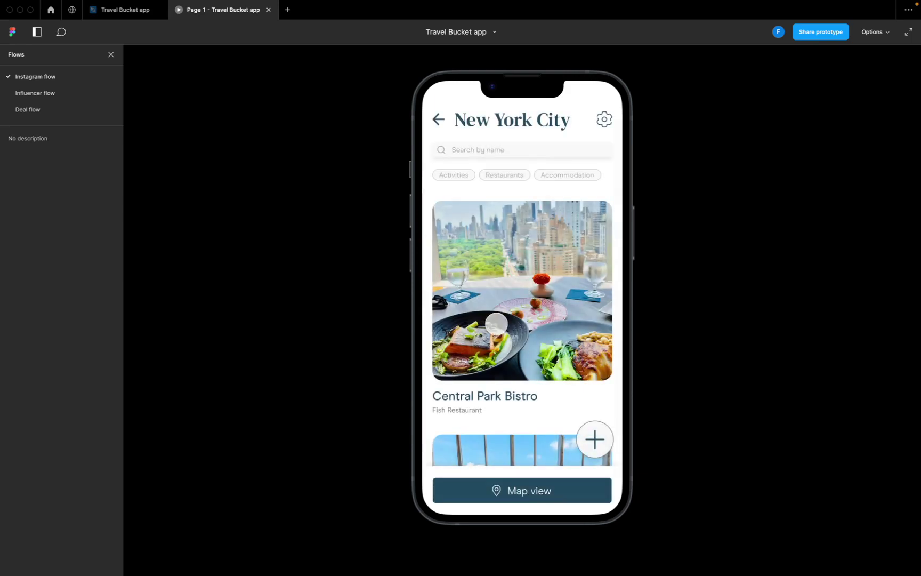
pyautogui.scroll(-3, 514, 303)
pyautogui.scroll(3, 515, 304)
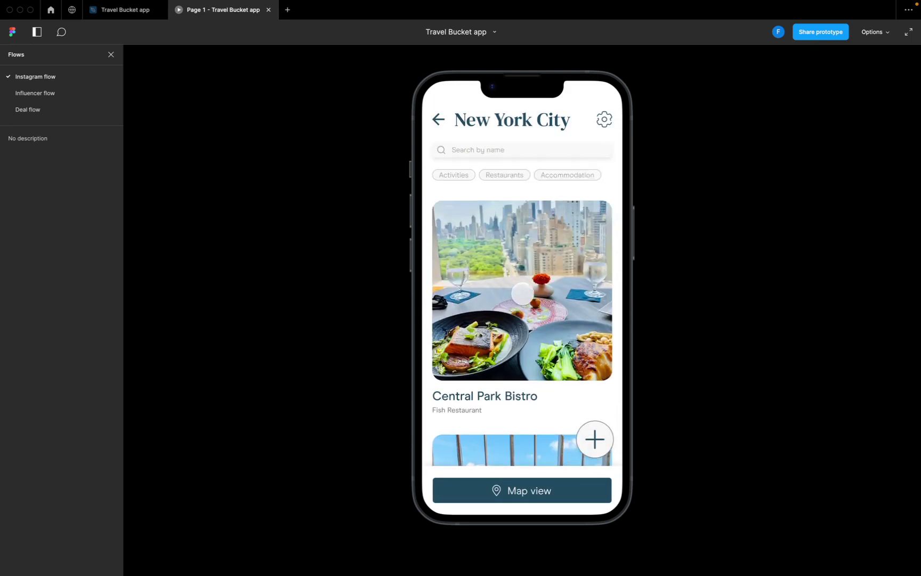
# Locate Central Park Bistro's restaurant pin on the map, then return to list view.
pyautogui.click(554, 492)
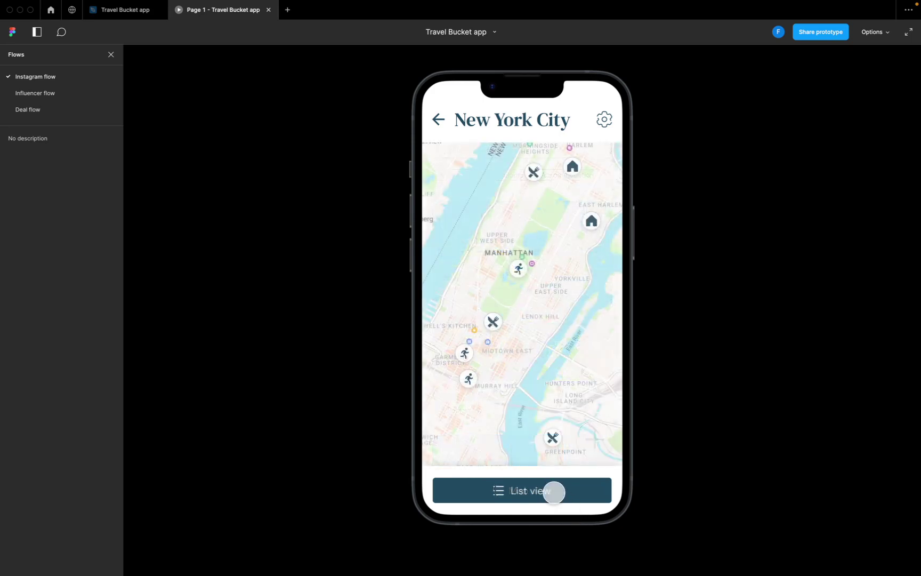
pyautogui.click(493, 321)
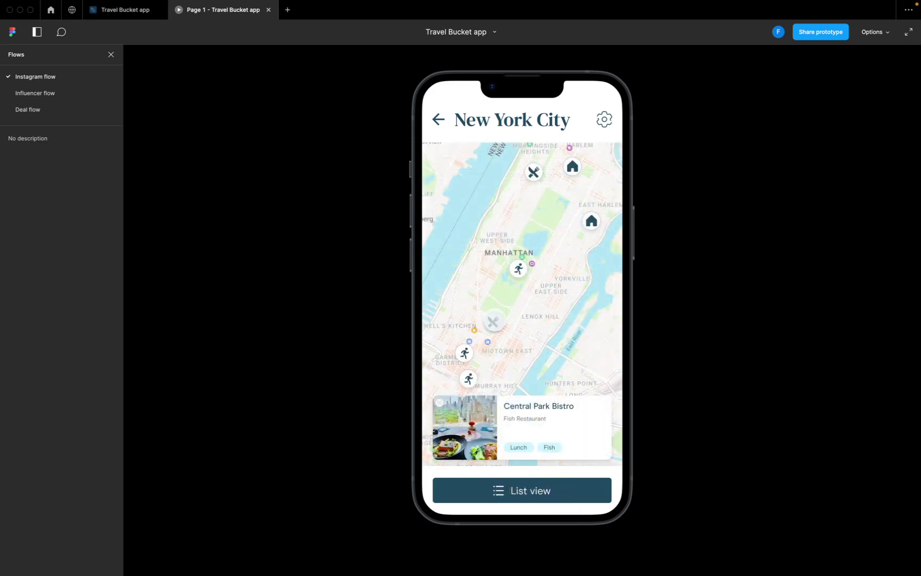
pyautogui.click(562, 411)
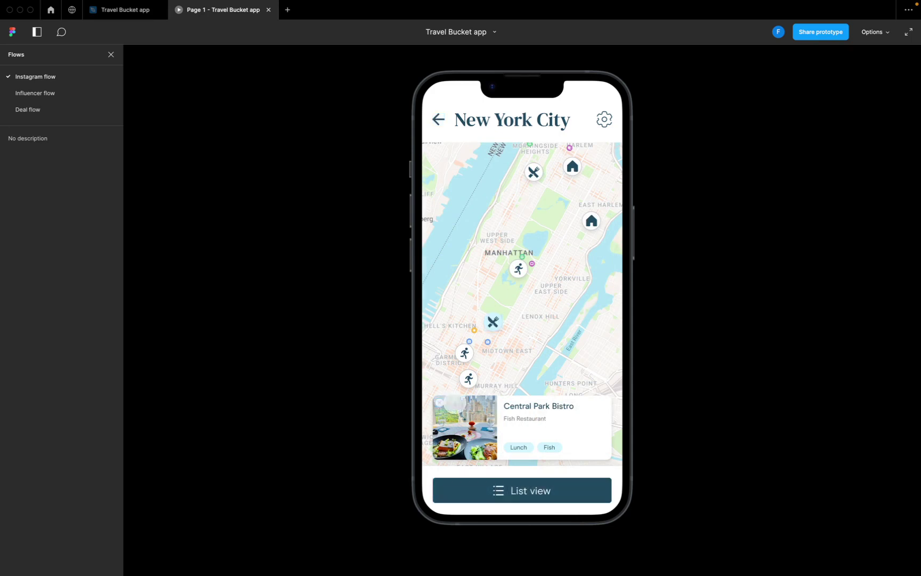
pyautogui.click(494, 488)
pyautogui.click(494, 488)
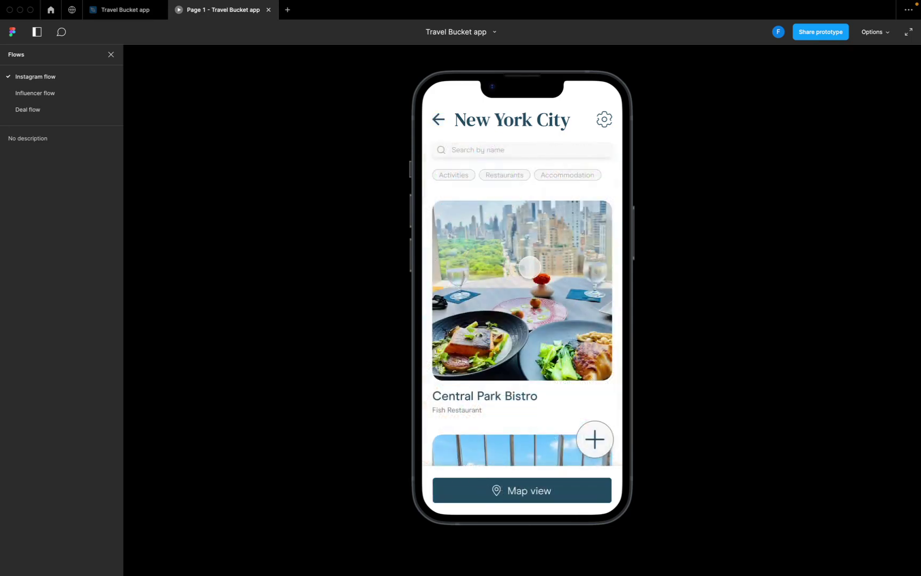
pyautogui.click(529, 266)
# Return to Your Bucket Lists and scroll through the lists, including New York City's 12 locations.
pyautogui.click(438, 119)
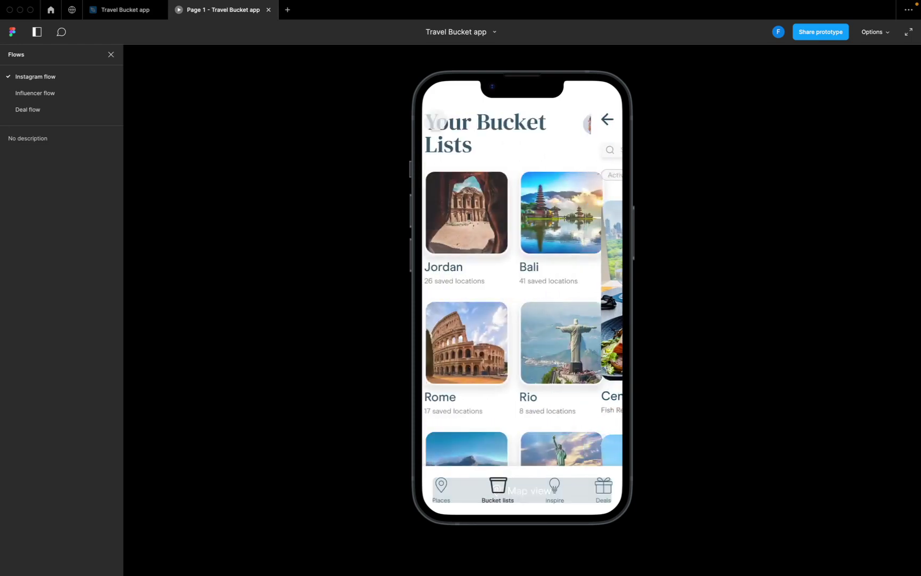
pyautogui.scroll(-2, 437, 115)
pyautogui.scroll(-6, 567, 256)
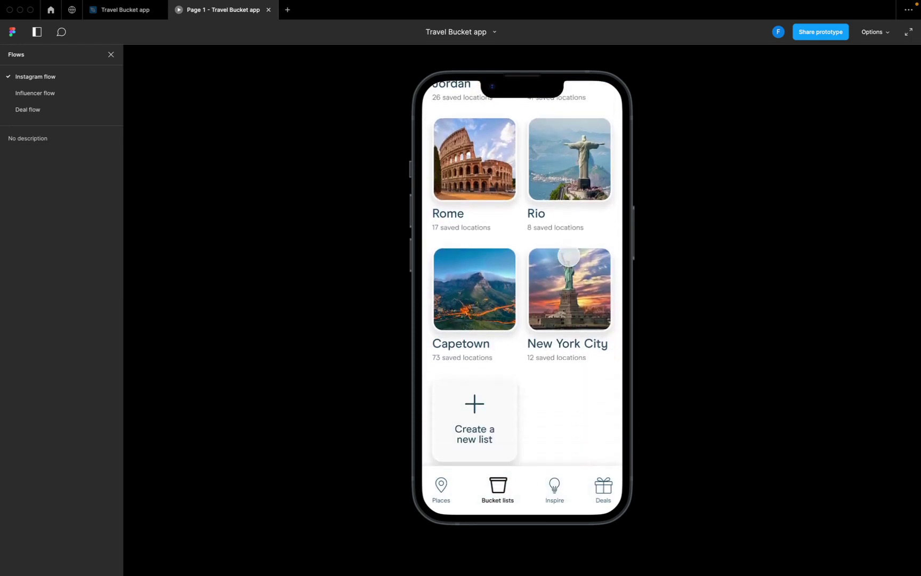
pyautogui.scroll(-5, 567, 257)
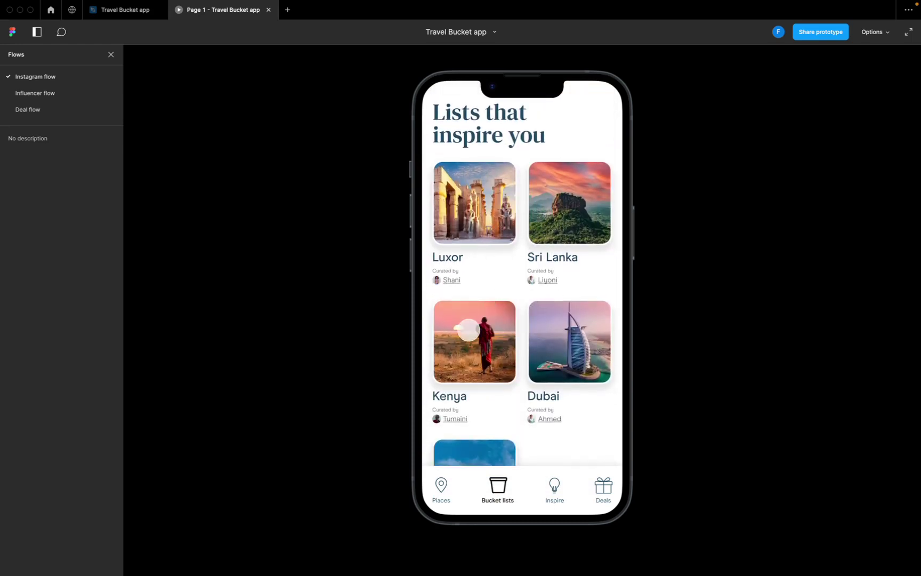
pyautogui.scroll(-3, 515, 353)
pyautogui.scroll(12, 515, 352)
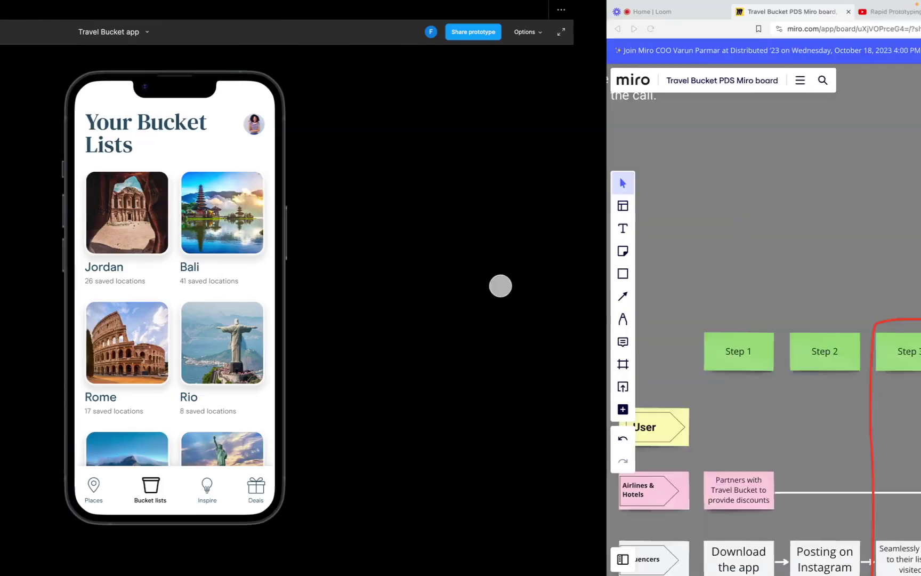
pyautogui.hotkey('ctrl', 'Right')
pyautogui.hscroll(4, 516, 278)
pyautogui.scroll(-6, 608, 192)
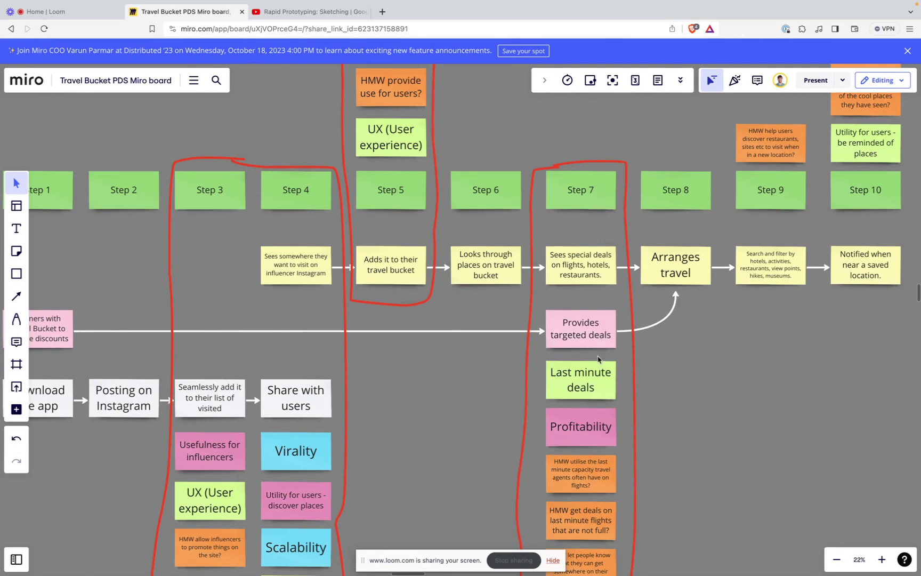
pyautogui.scroll(-3, 597, 345)
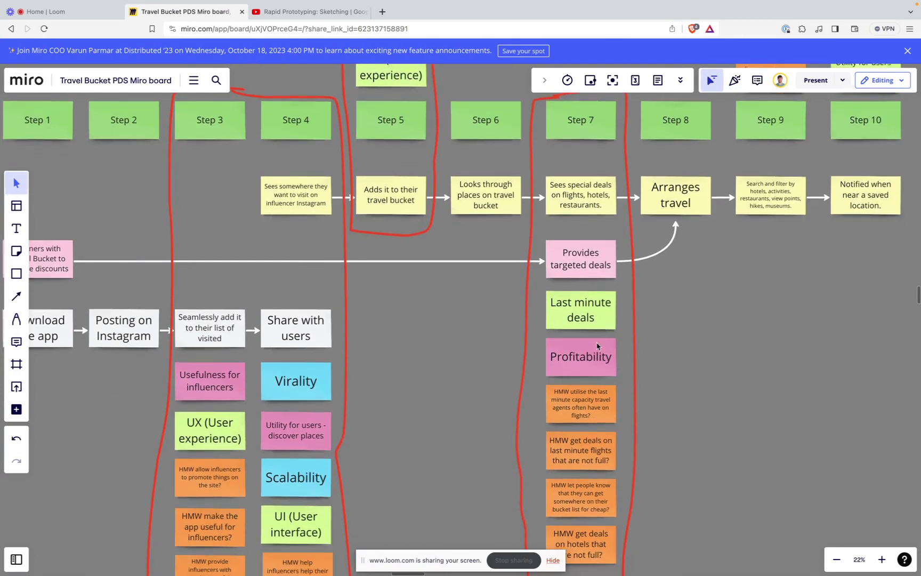
pyautogui.scroll(2, 568, 300)
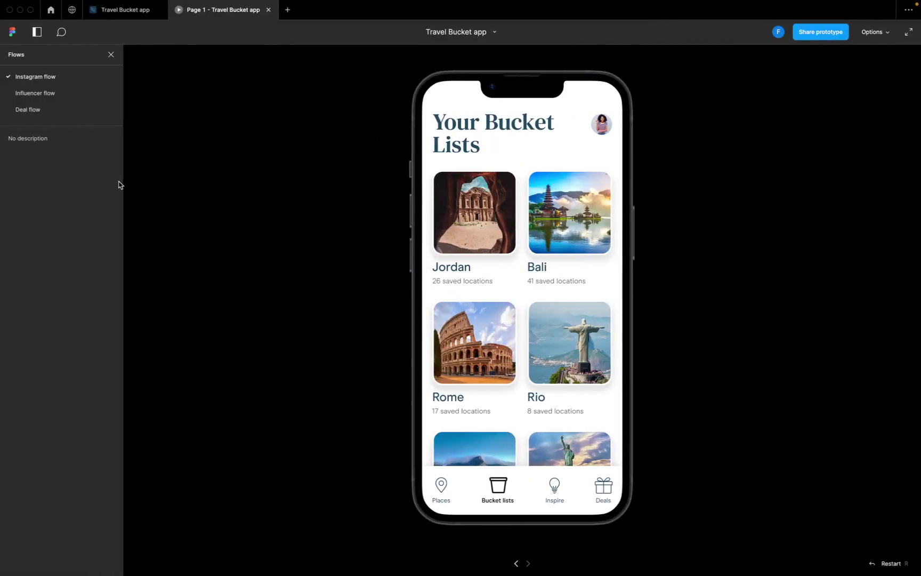
# Play the Deal flow from the flight deal notification through the €99 NYC offer to Lufthansa's search.
pyautogui.click(37, 113)
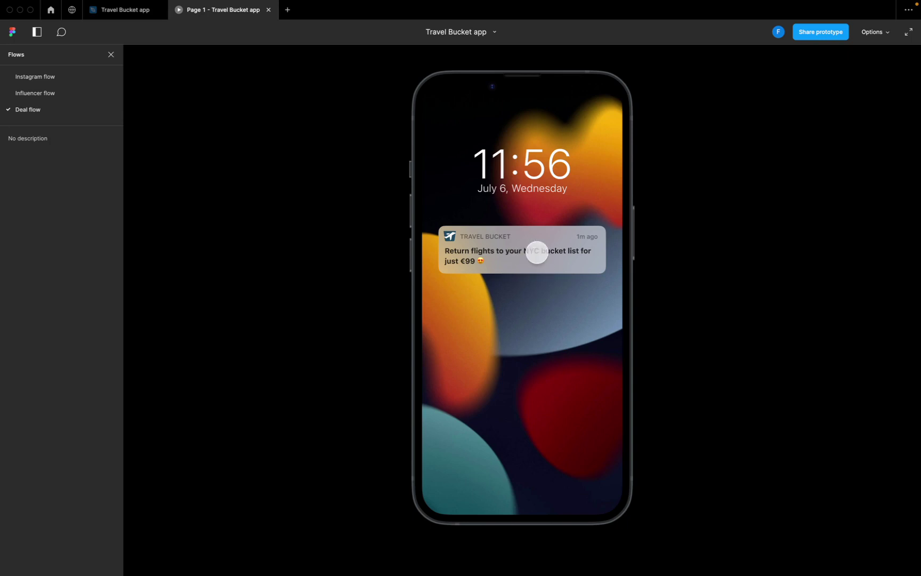
pyautogui.click(536, 252)
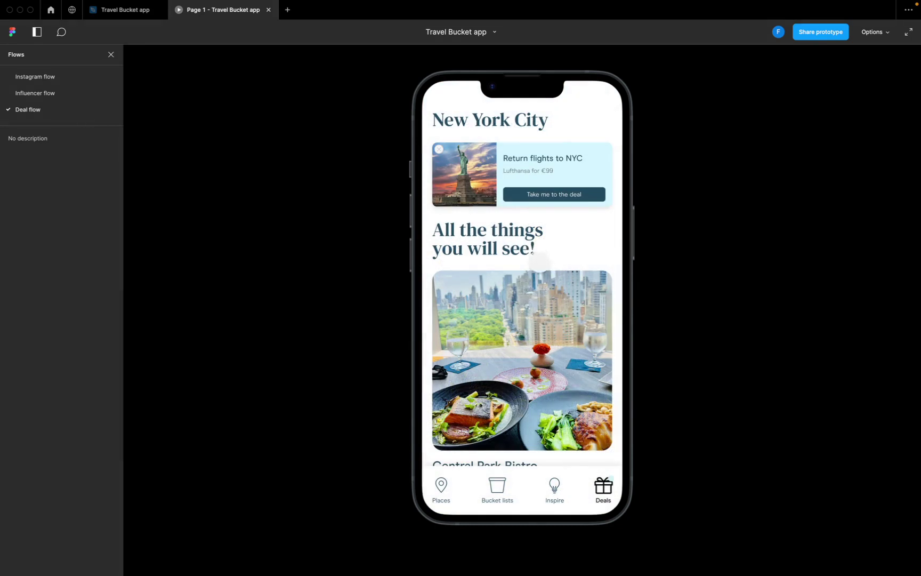
pyautogui.scroll(-3, 499, 261)
pyautogui.scroll(-3, 499, 262)
pyautogui.scroll(5, 506, 262)
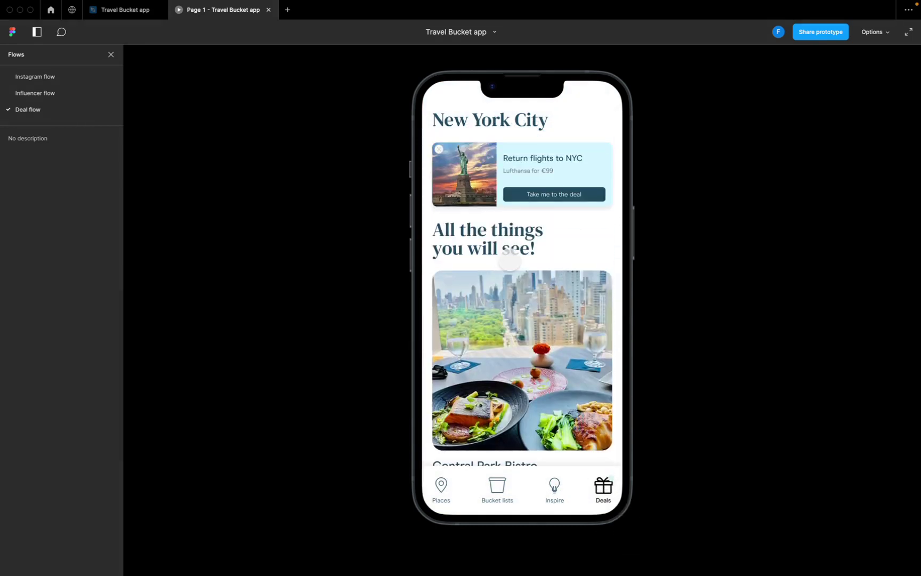
pyautogui.scroll(-10, 509, 260)
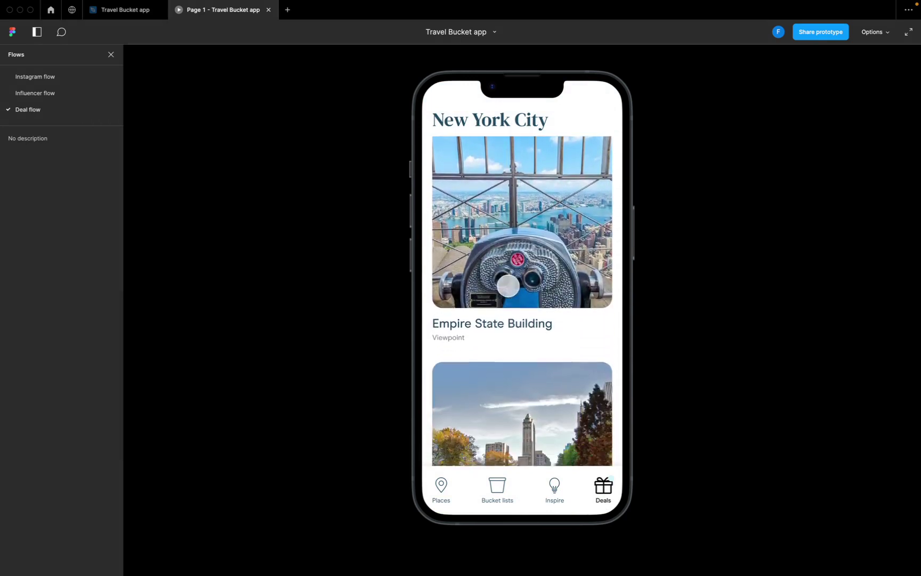
pyautogui.scroll(-3, 508, 286)
pyautogui.scroll(10, 511, 283)
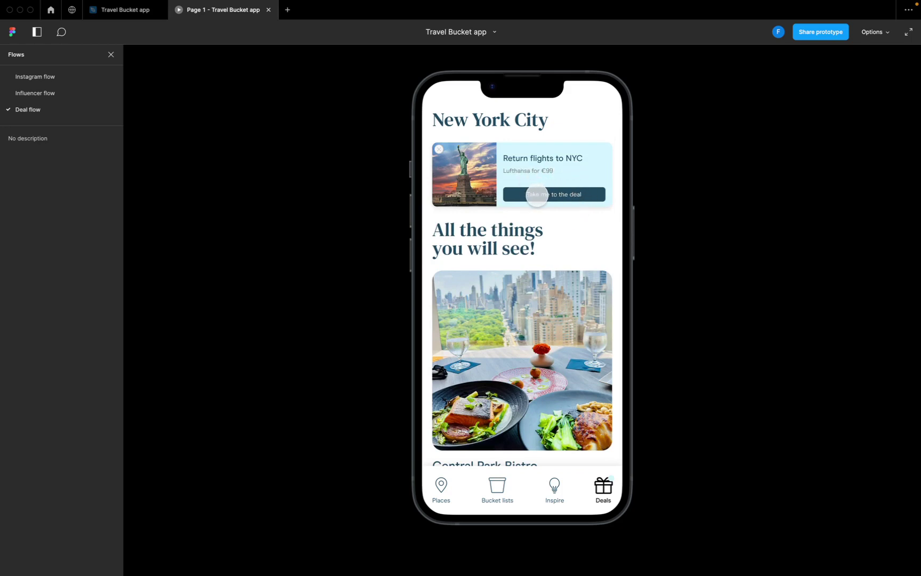
pyautogui.click(557, 192)
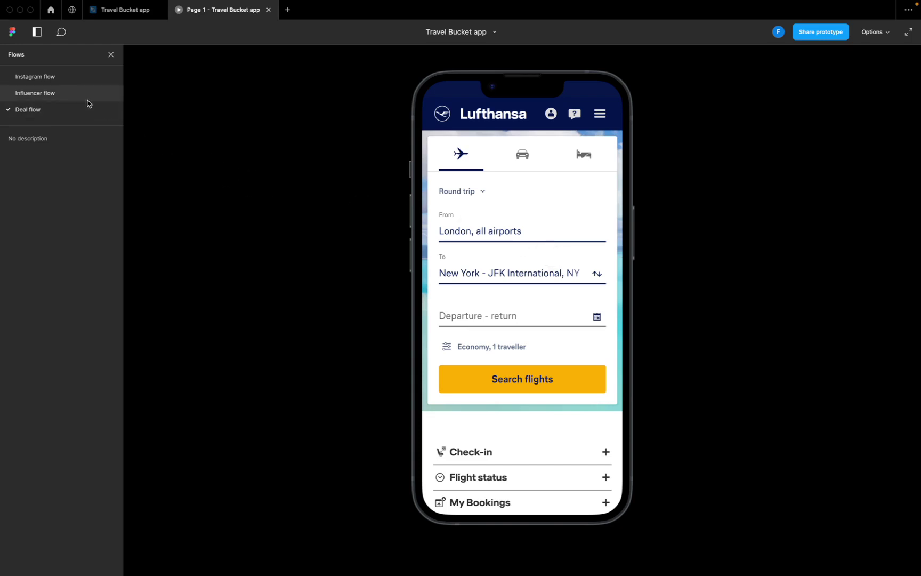
pyautogui.click(117, 11)
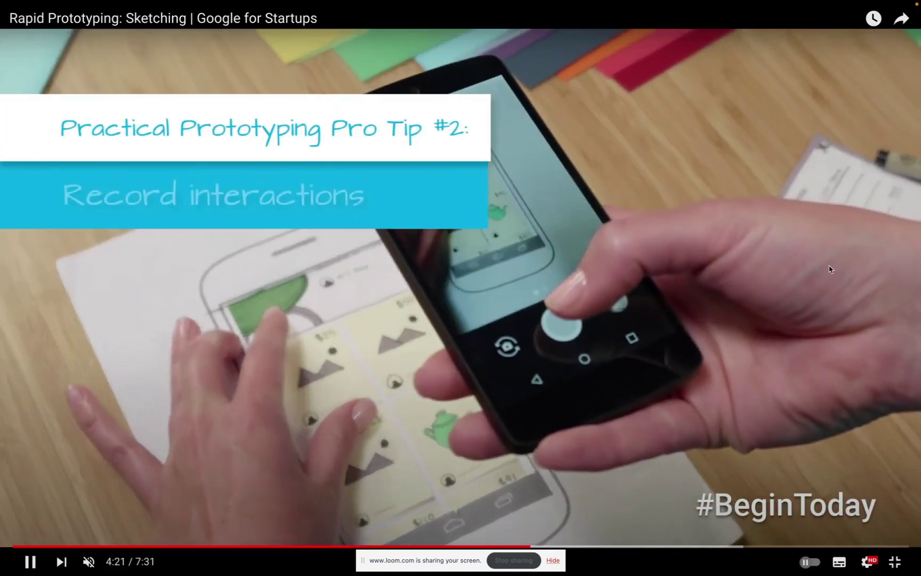
# Pause the sketching video at 4:22 and switch back to the Miro board.
pyautogui.click(823, 268)
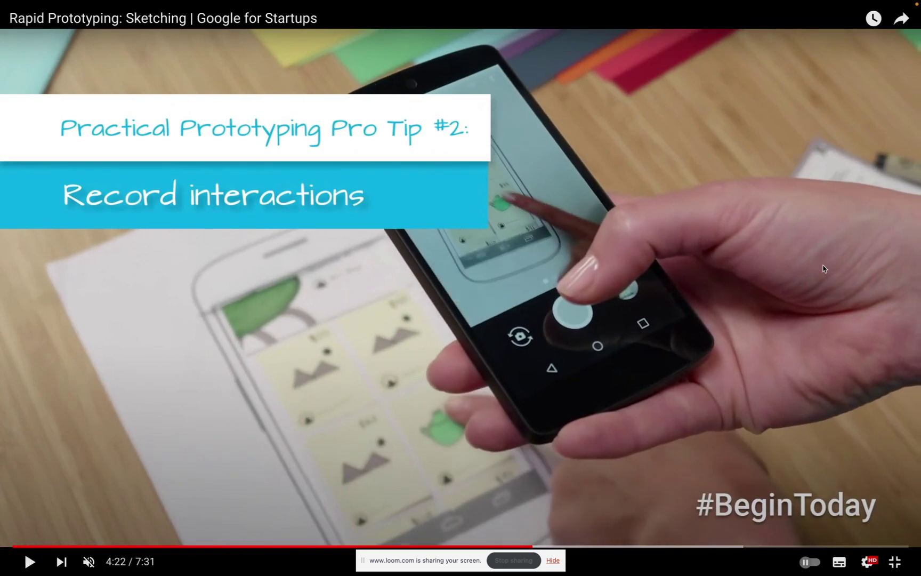
pyautogui.hotkey('ctrl', 'shift', 'Tab')
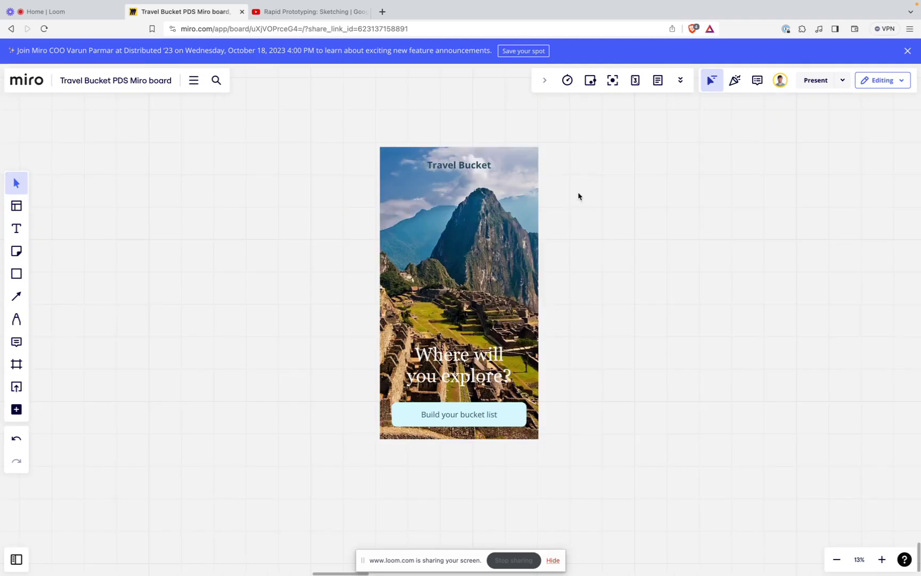
# Bring the 'Where will you explore?' welcome mockup into view and select its OpenSans 144 title.
pyautogui.scroll(3, 578, 195)
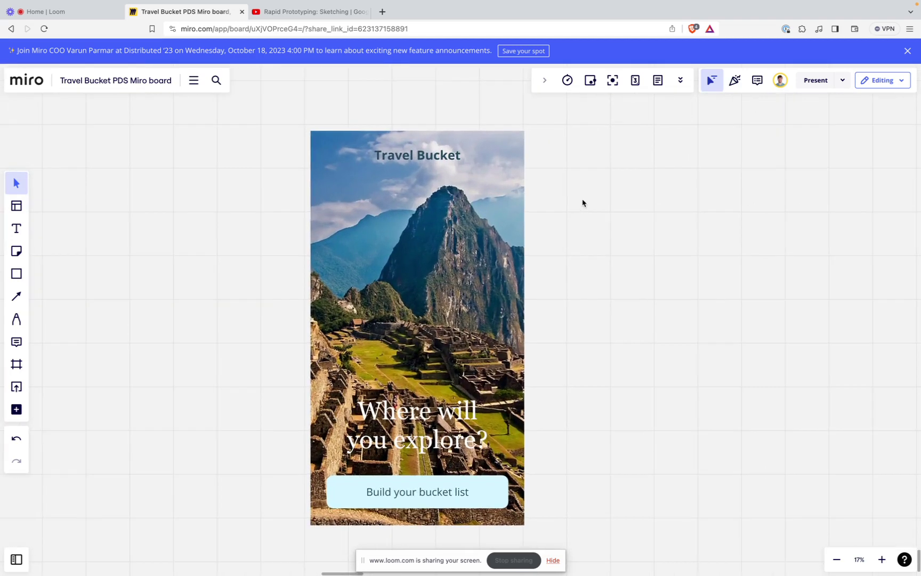
pyautogui.scroll(-1, 595, 212)
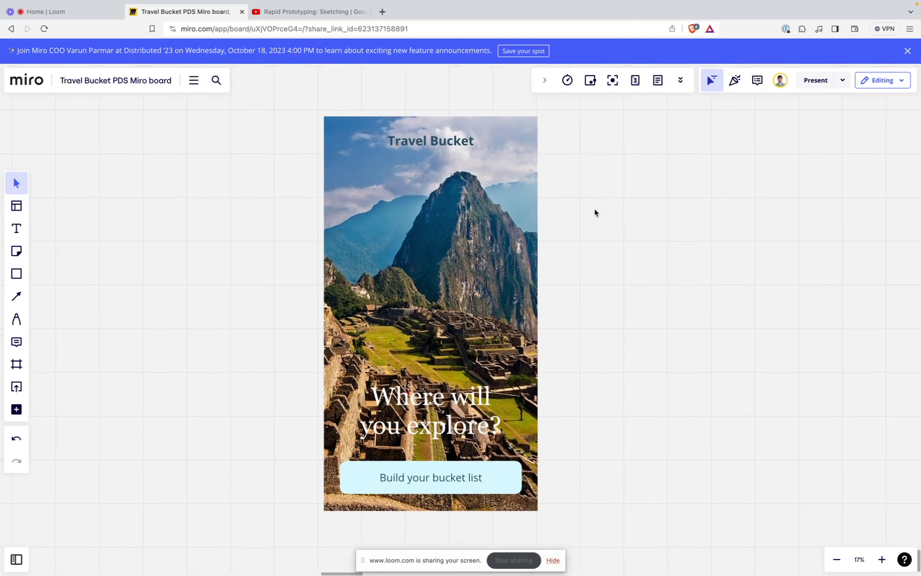
pyautogui.click(489, 206)
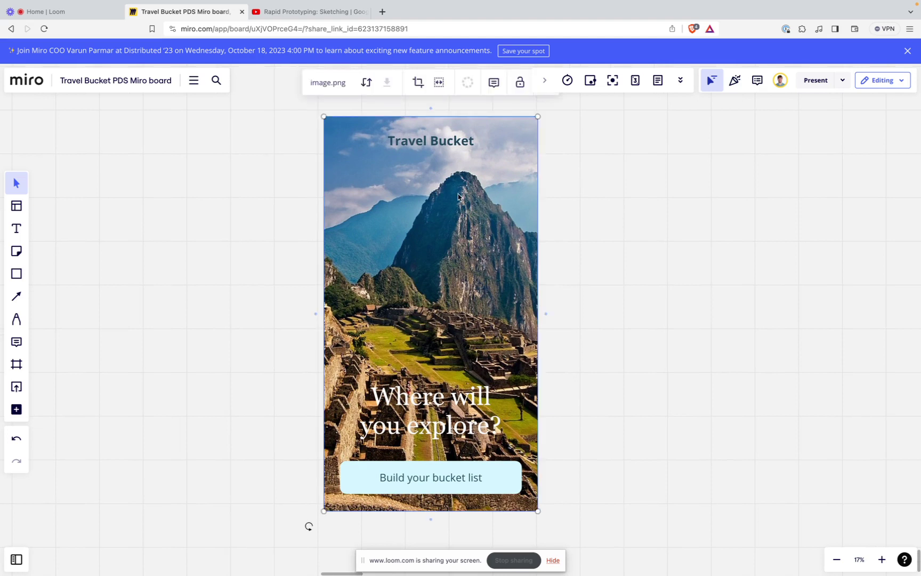
pyautogui.hscroll(3, 458, 197)
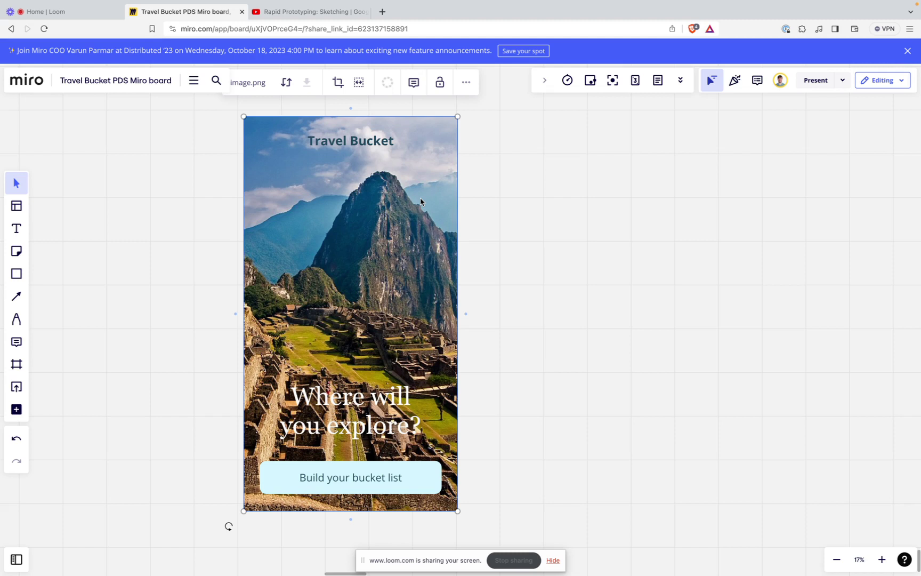
pyautogui.click(347, 145)
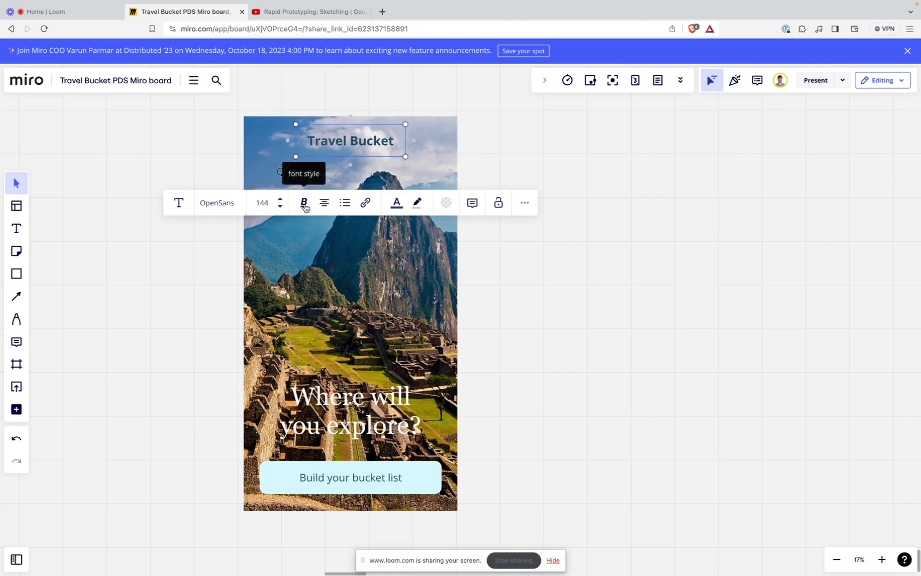
# Add dark teal #224960 as a custom swatch in the title's text colour palette.
pyautogui.click(397, 204)
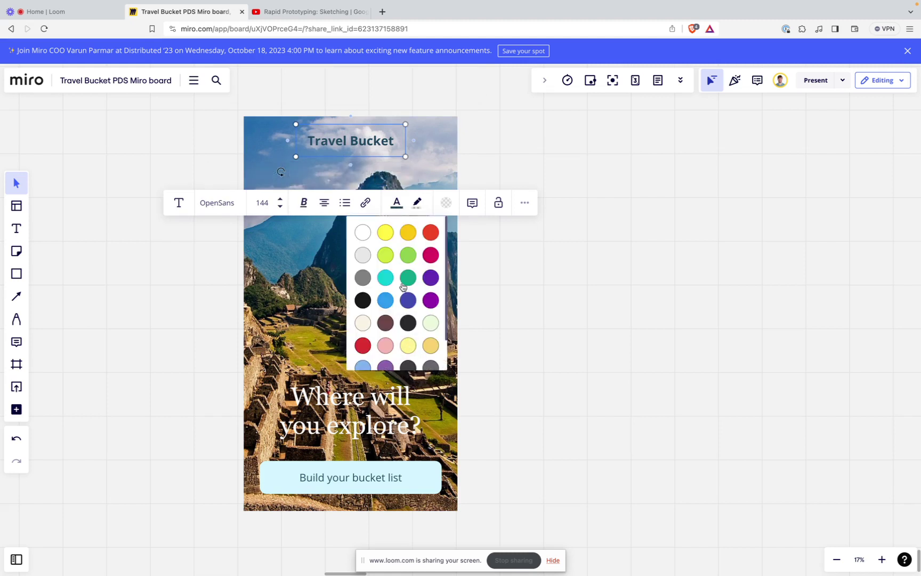
pyautogui.scroll(-1, 403, 286)
pyautogui.click(408, 353)
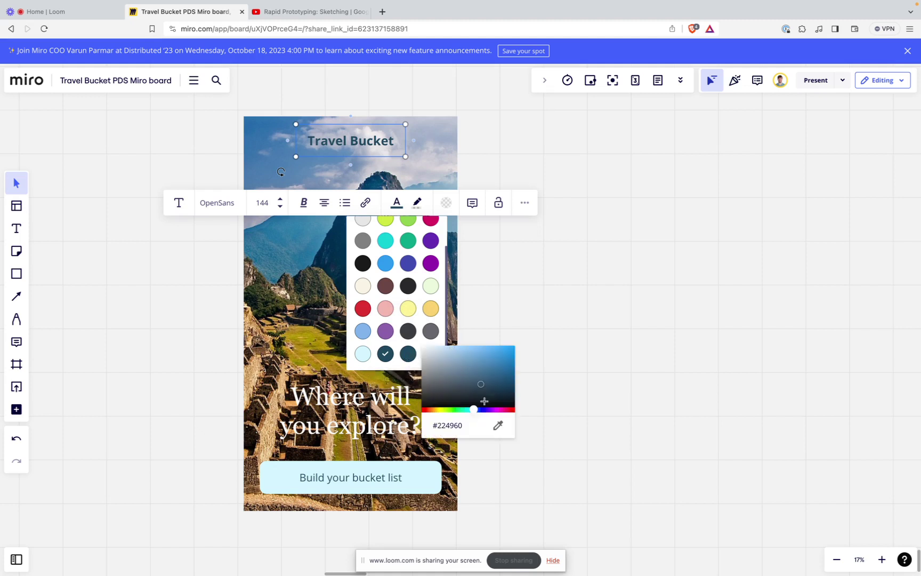
pyautogui.click(530, 294)
# Browse the font list for the 'Where will you explore?' headline without changing it.
pyautogui.click(323, 399)
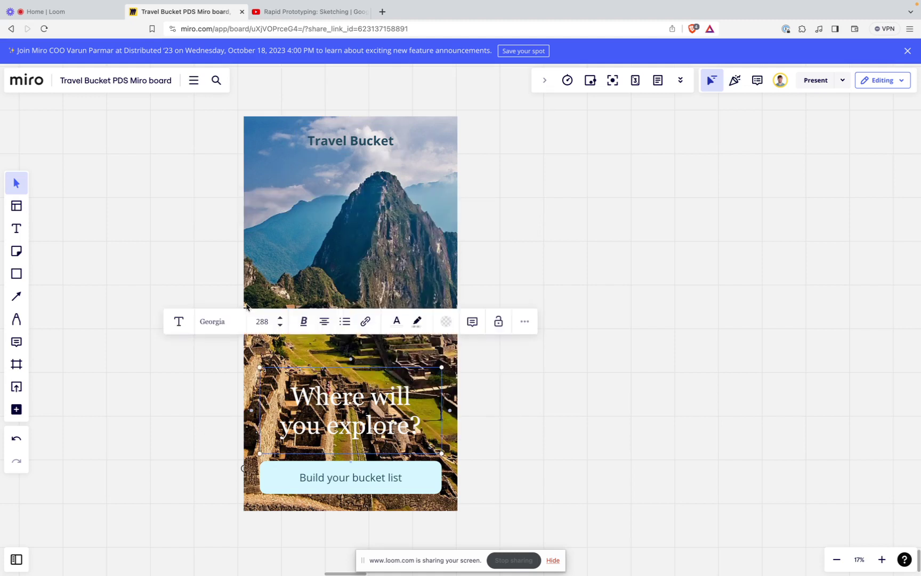
pyautogui.click(218, 321)
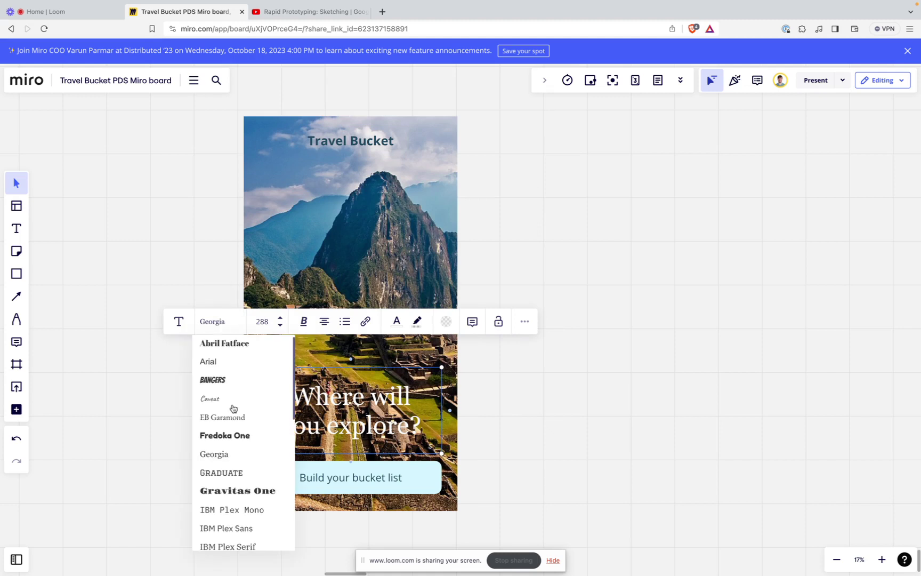
pyautogui.scroll(-5, 233, 409)
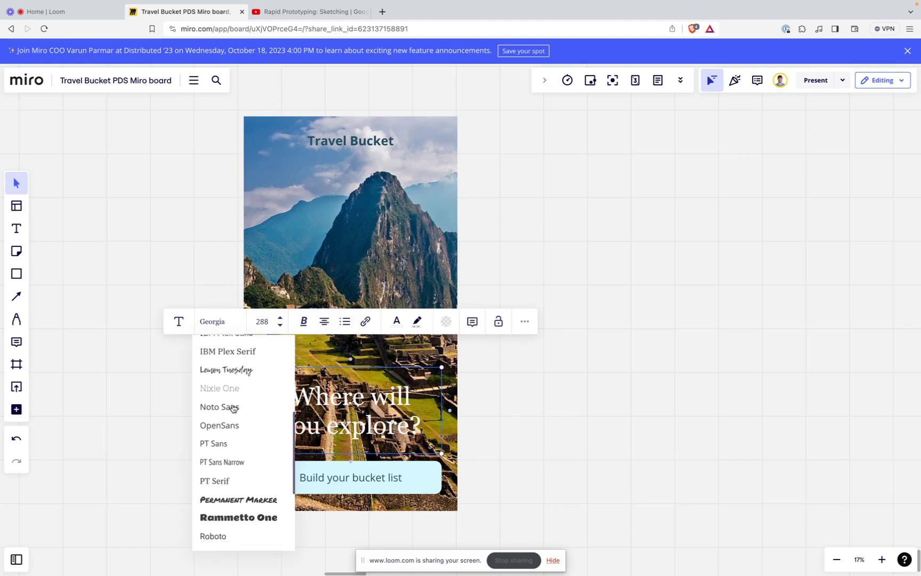
pyautogui.scroll(-4, 233, 409)
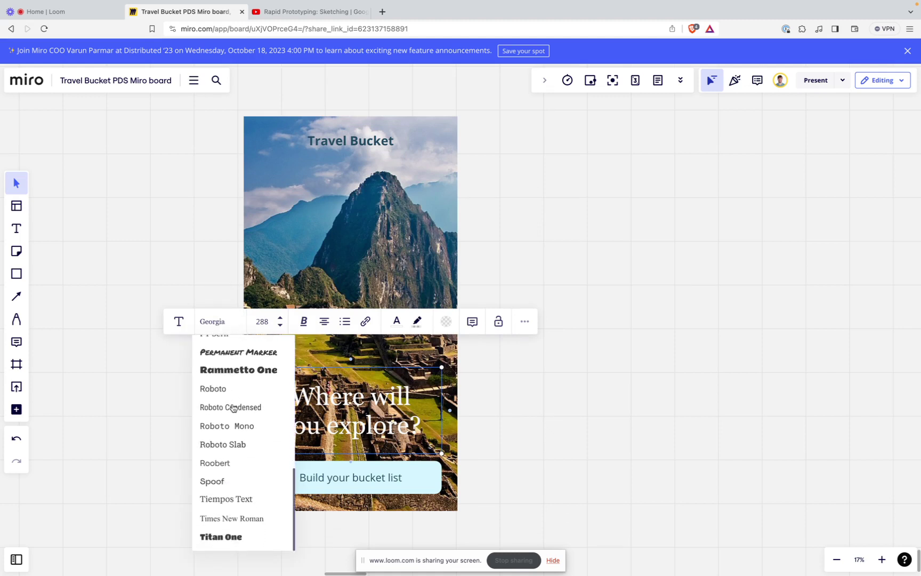
pyautogui.scroll(9, 232, 409)
pyautogui.click(548, 384)
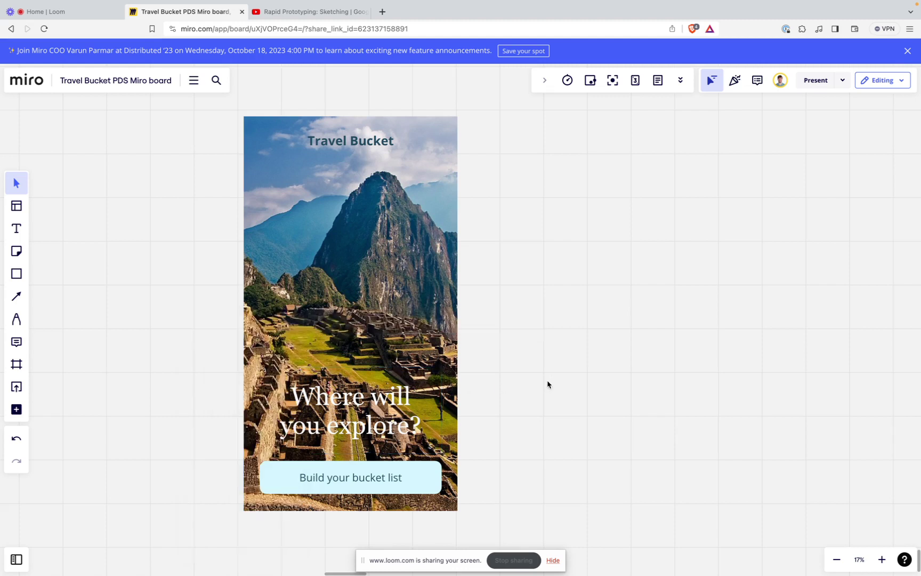
# Select and deselect the 'Build your bucket list' button and the Travel Bucket title.
pyautogui.click(415, 478)
pyautogui.click(559, 231)
pyautogui.scroll(-2, 418, 190)
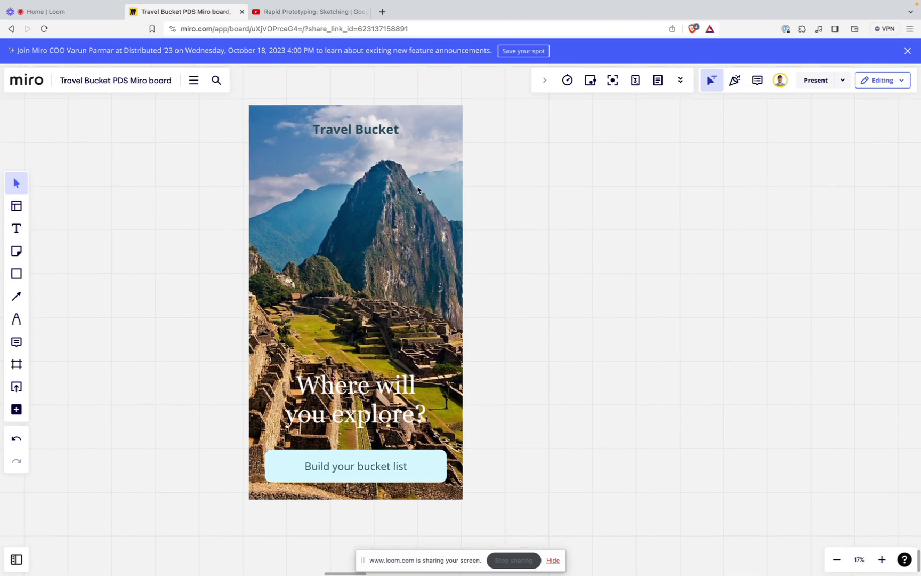
pyautogui.click(320, 145)
pyautogui.click(580, 170)
# Switch to the Figma Travel Bucket file and zoom in on the Bucket Lists frame.
pyautogui.hotkey('ctrl', 'Left')
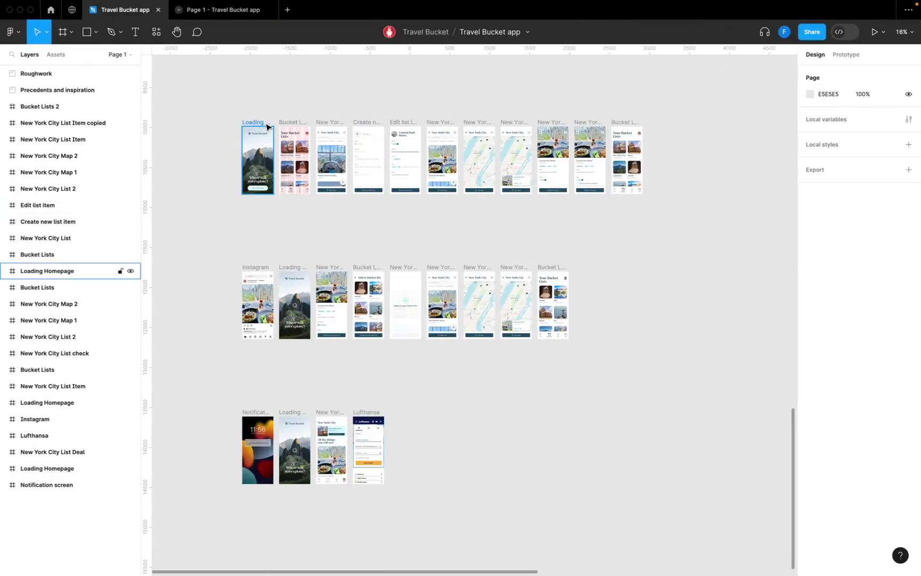
pyautogui.scroll(5, 266, 127)
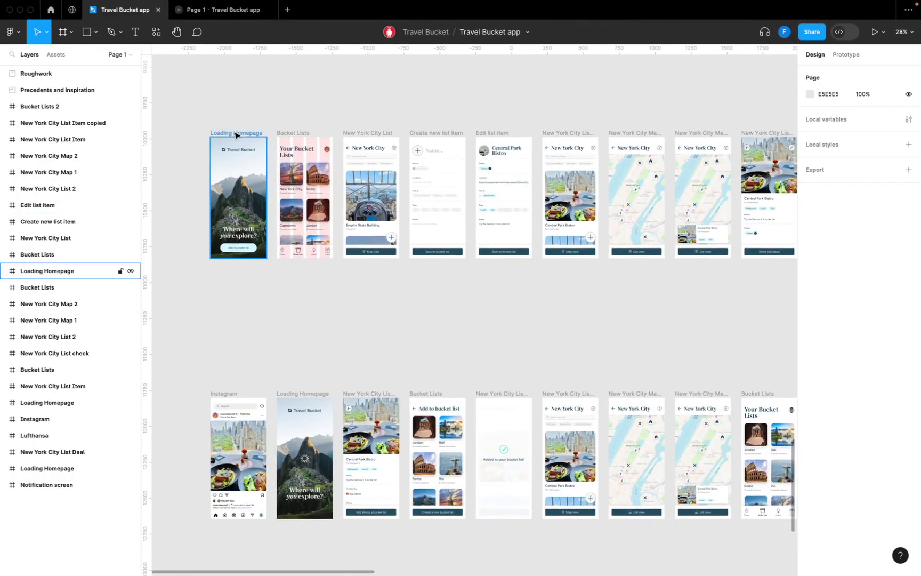
pyautogui.scroll(5, 209, 154)
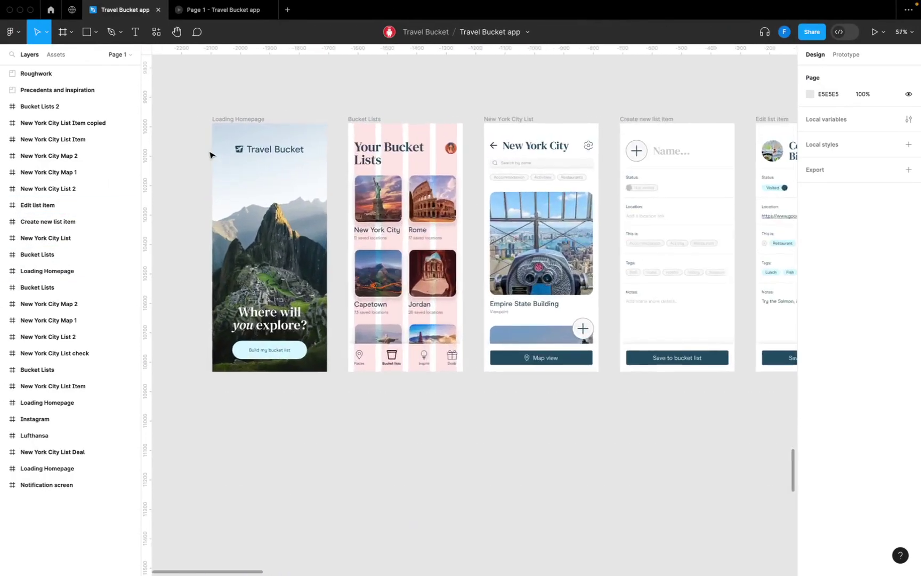
pyautogui.scroll(3, 210, 155)
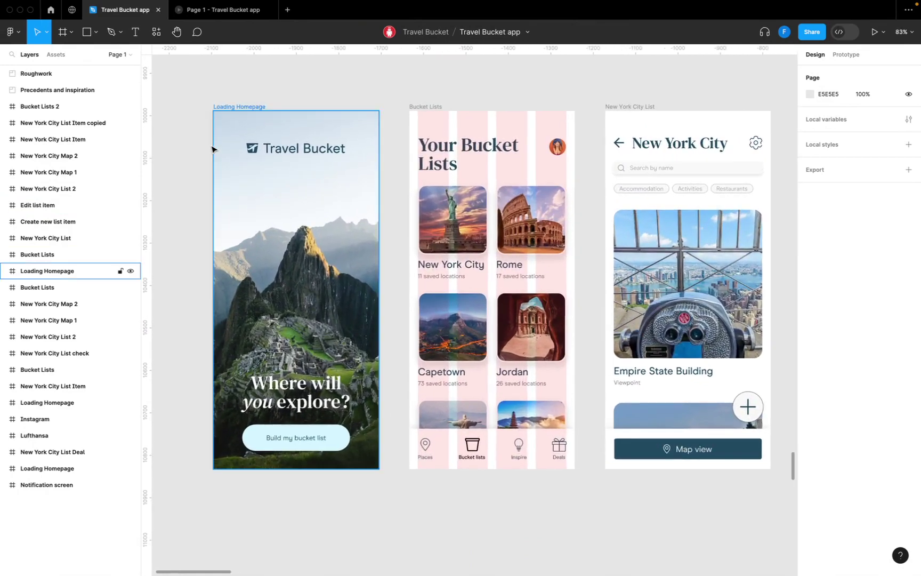
# Toggle the Bucket Lists frame's layout grid off and back on.
pyautogui.click(433, 107)
pyautogui.click(890, 233)
pyautogui.click(890, 234)
pyautogui.click(340, 83)
# Zoom back out to view all three rows of app screens.
pyautogui.scroll(-2, 339, 82)
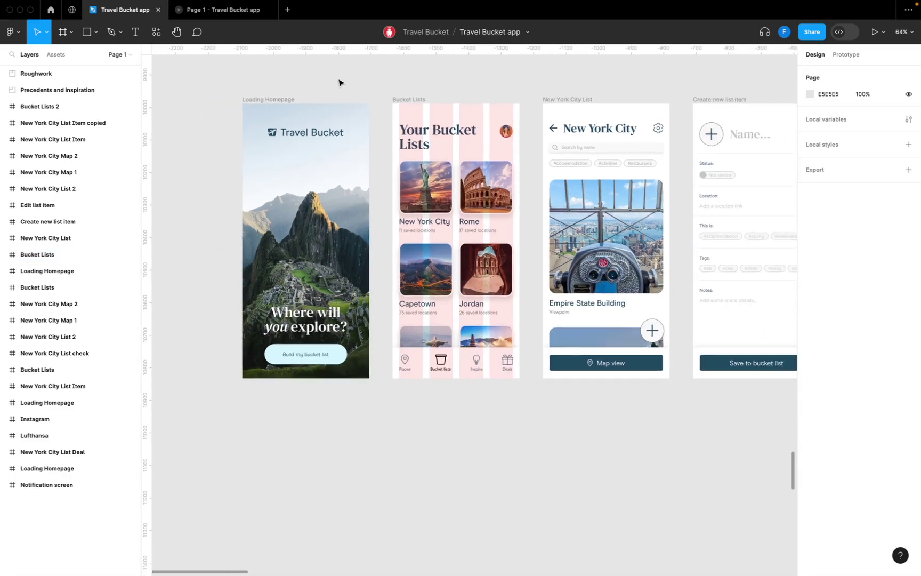
pyautogui.scroll(-3, 352, 87)
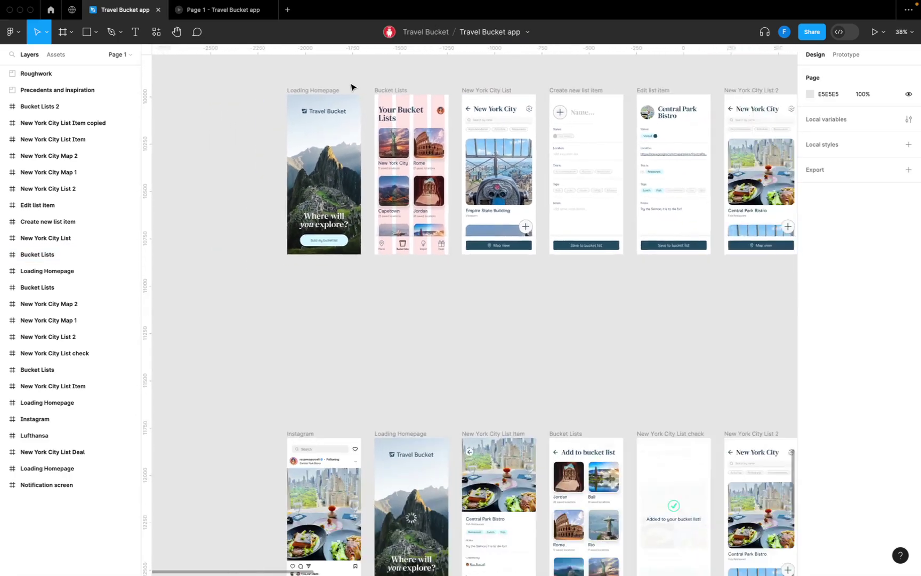
pyautogui.scroll(-4, 352, 86)
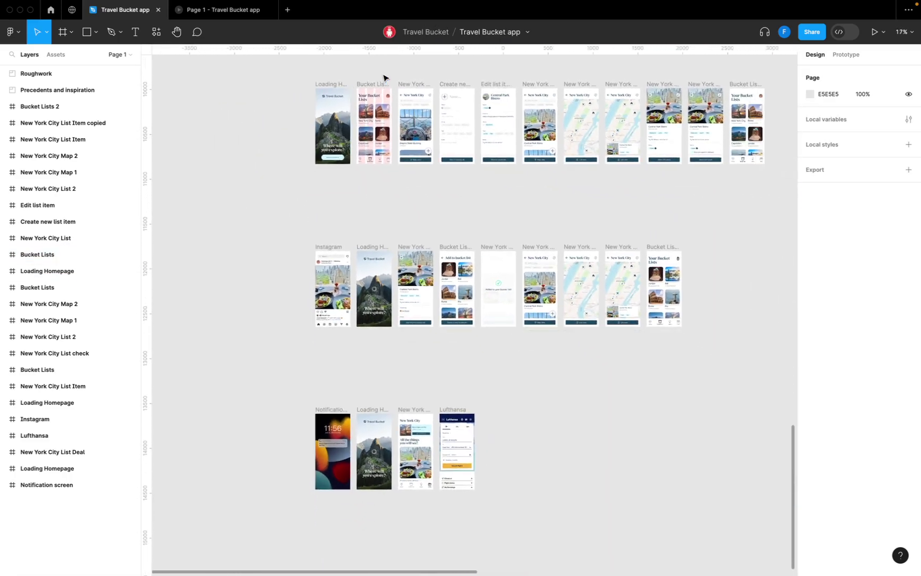
pyautogui.hscroll(3, 383, 77)
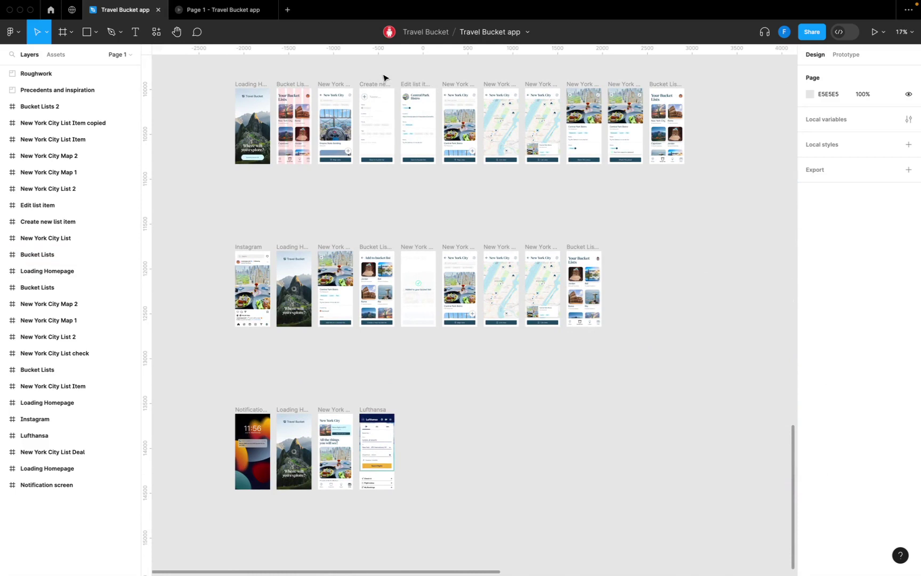